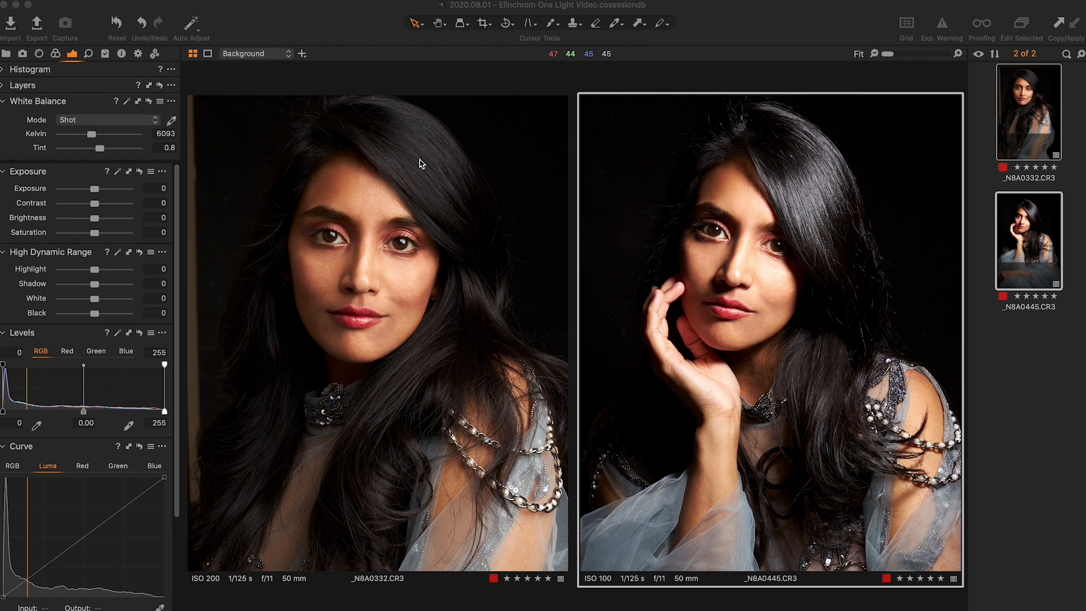
# Lower the exposure of portrait _N8A0445.CR3 to -0.31 and compare it with _N8A0332.CR3.
pyautogui.click(317, 187)
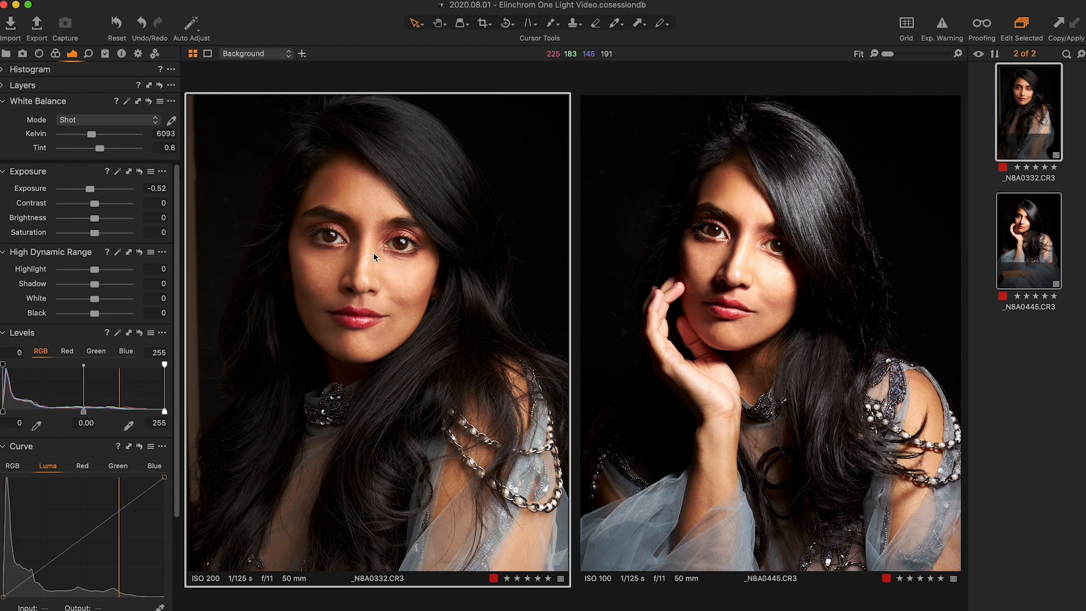
pyautogui.click(717, 249)
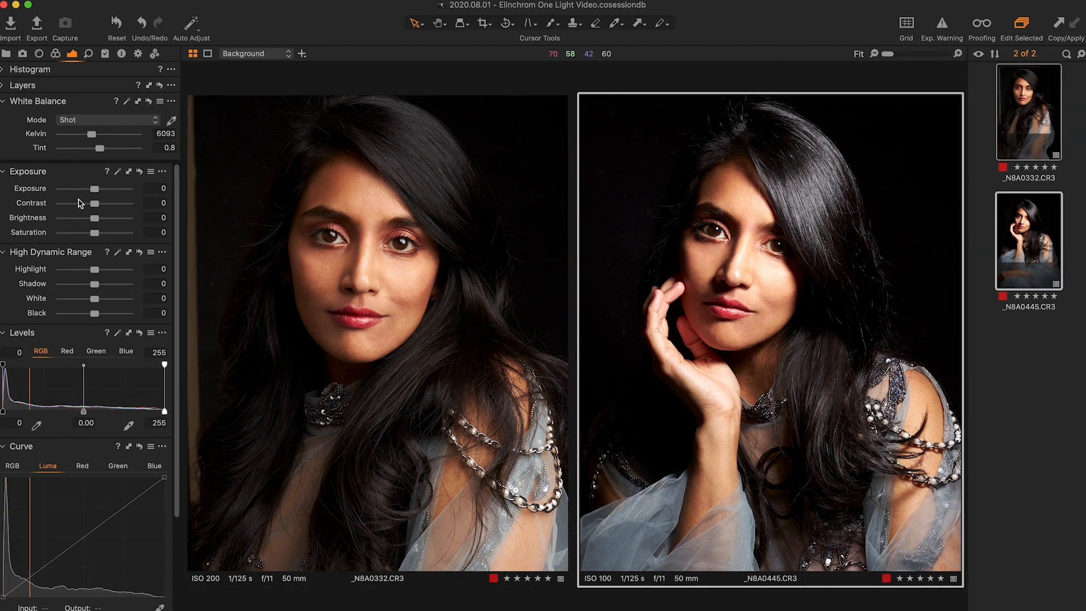
pyautogui.moveTo(94, 188); pyautogui.dragTo(91, 188)
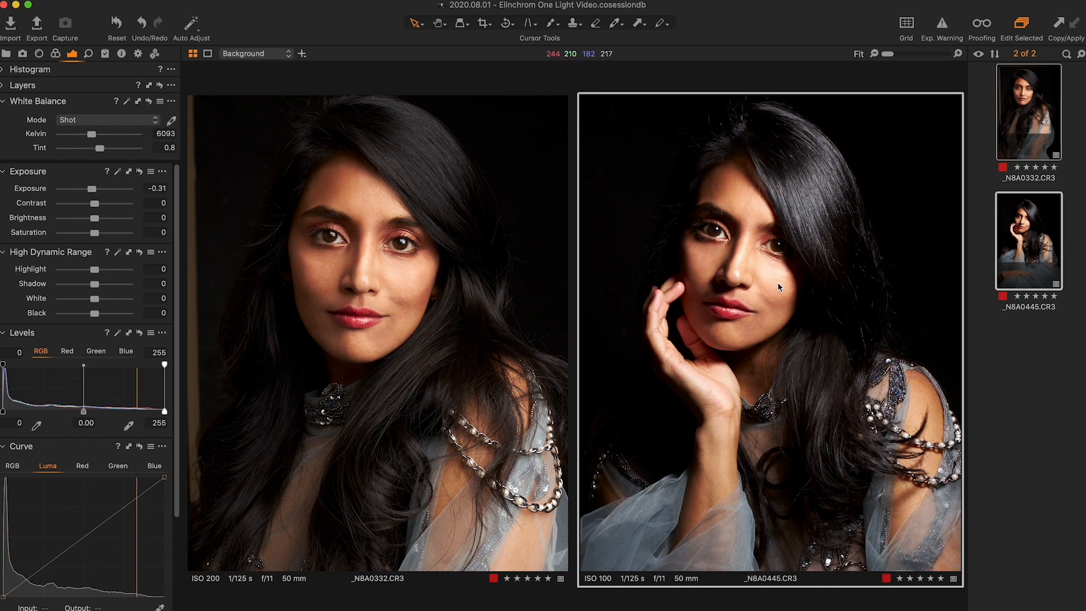
pyautogui.click(506, 264)
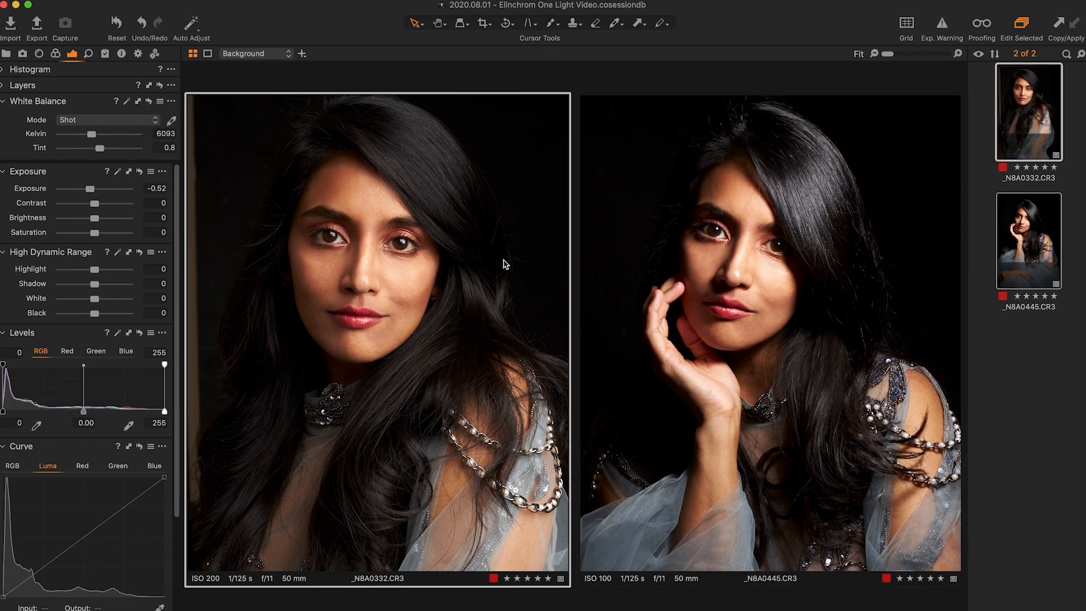
pyautogui.click(583, 348)
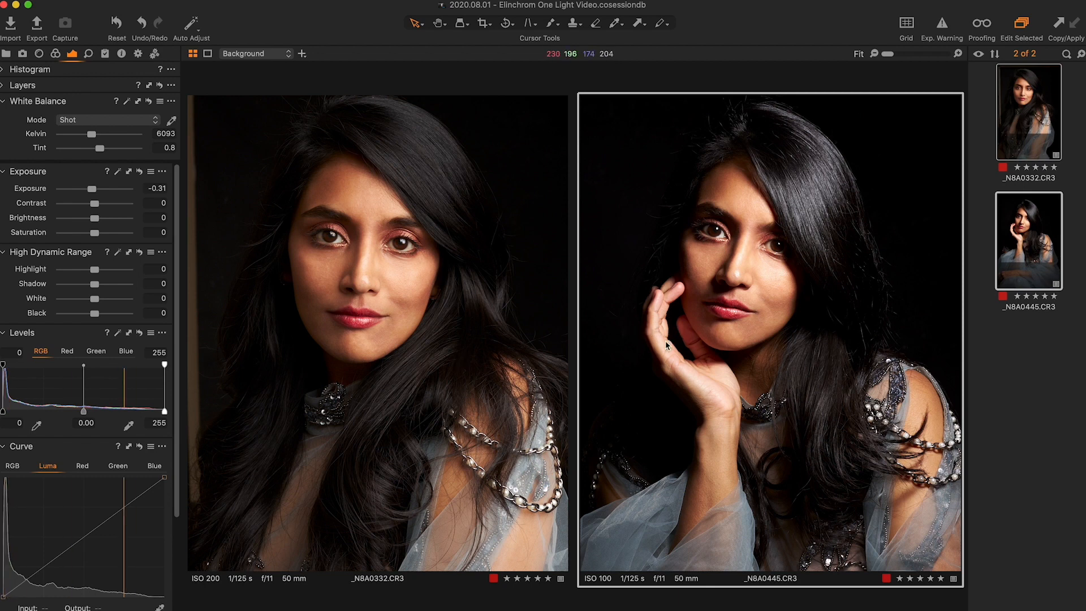
pyautogui.click(453, 283)
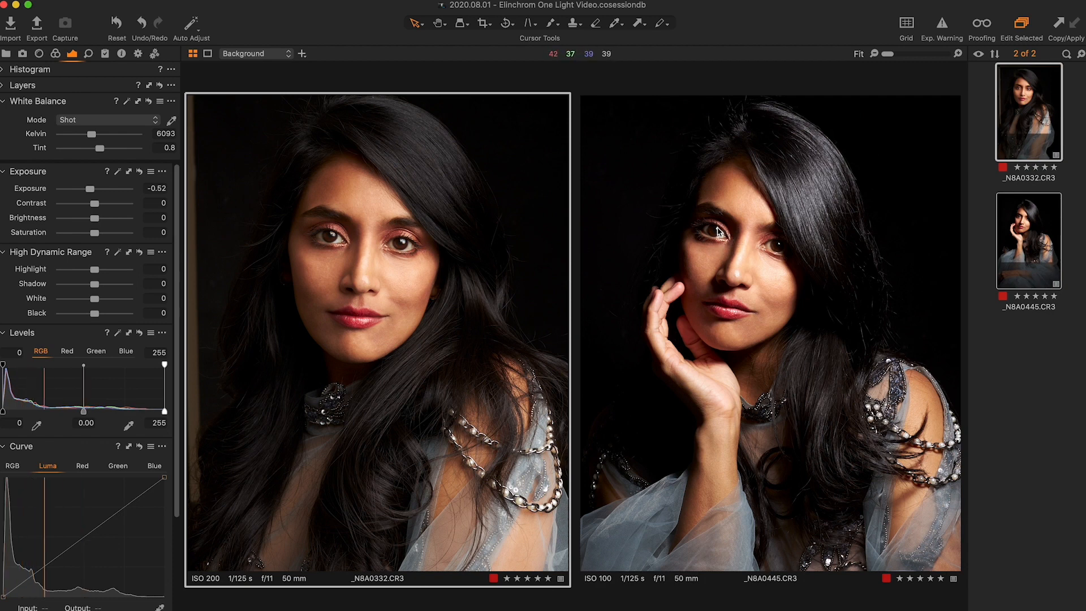
# Magnify the eye with the loupe in _N8A0445.CR3 and in _N8A0332.CR3 to compare the catchlights.
pyautogui.press('p')
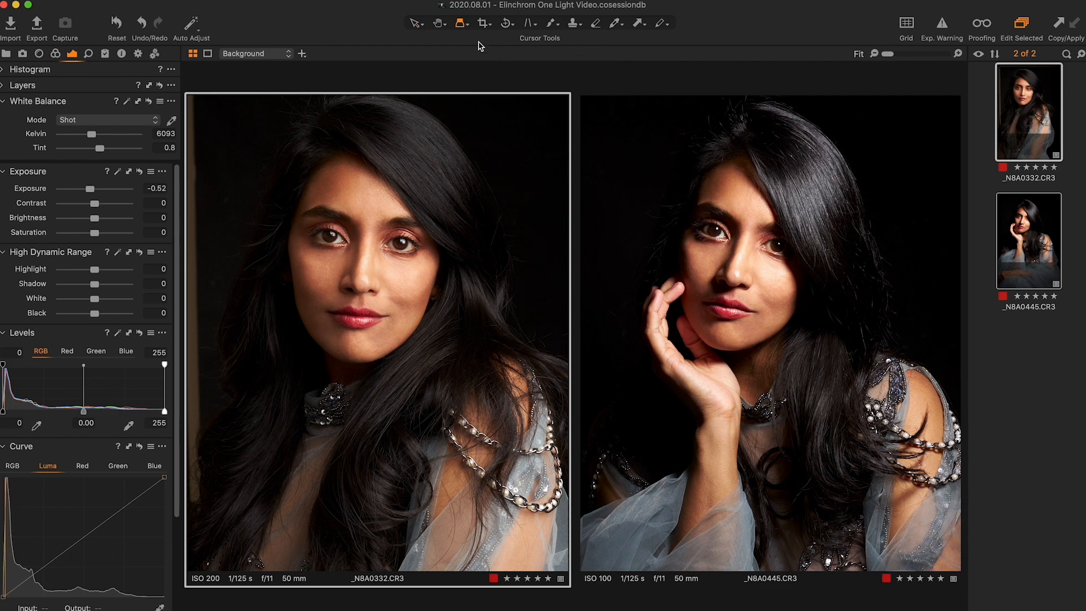
pyautogui.click(469, 26)
pyautogui.click(473, 30)
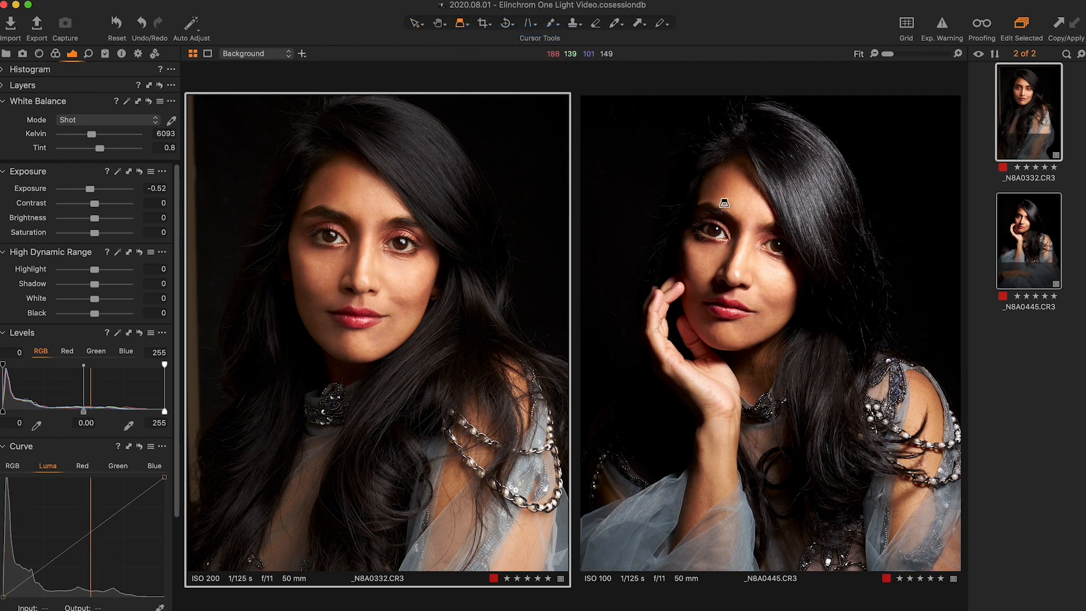
pyautogui.moveTo(687, 231); pyautogui.dragTo(717, 232)
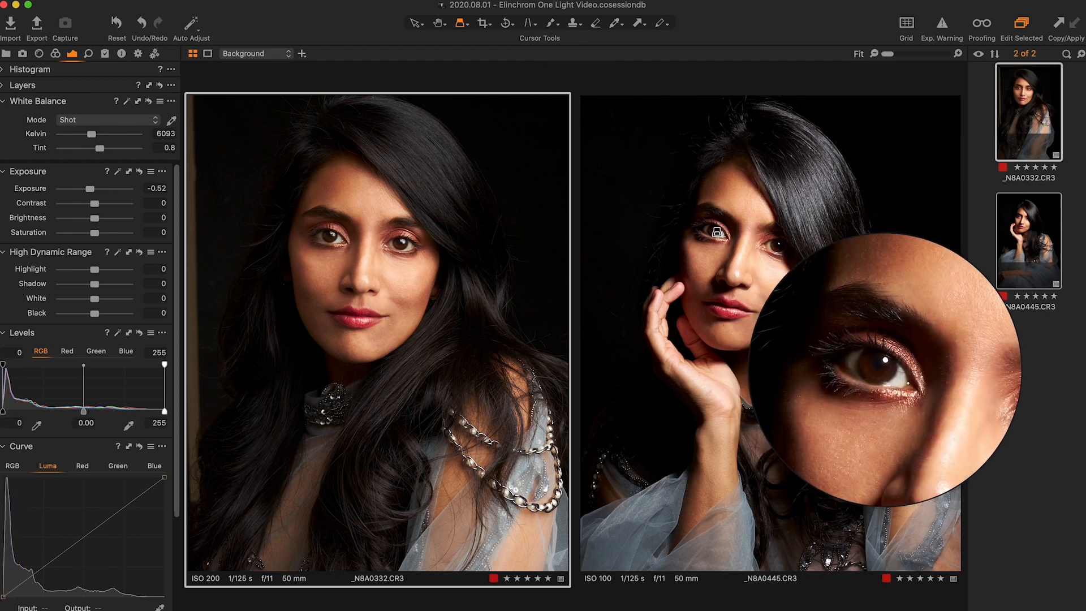
pyautogui.moveTo(717, 232); pyautogui.dragTo(717, 232)
pyautogui.moveTo(330, 235); pyautogui.dragTo(329, 234)
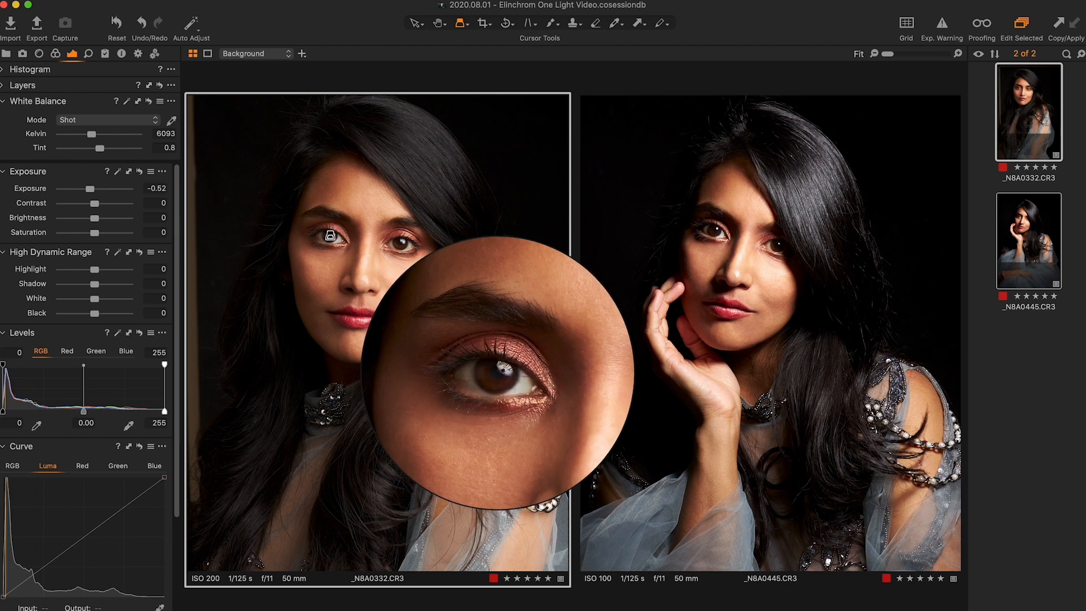
pyautogui.moveTo(329, 235); pyautogui.dragTo(330, 234)
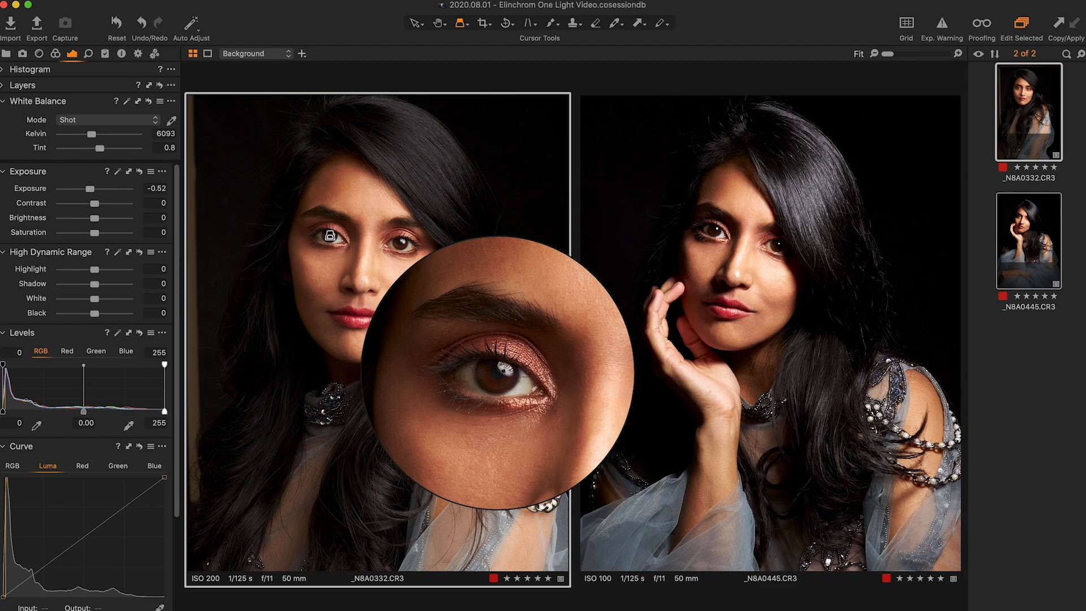
pyautogui.moveTo(329, 235); pyautogui.dragTo(329, 235)
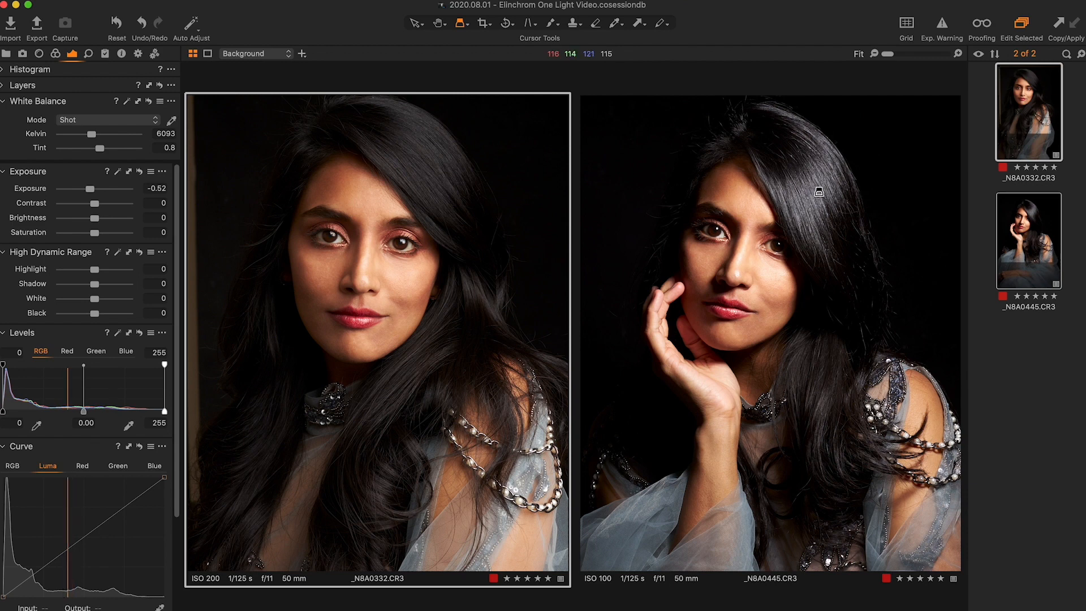
# Enlarge the faces in both portraits to 67% to compare how the light falls on them.
pyautogui.press('super+equal')
pyautogui.press('super+equal')
pyautogui.moveTo(818, 193); pyautogui.dragTo(819, 192)
pyautogui.press('v')
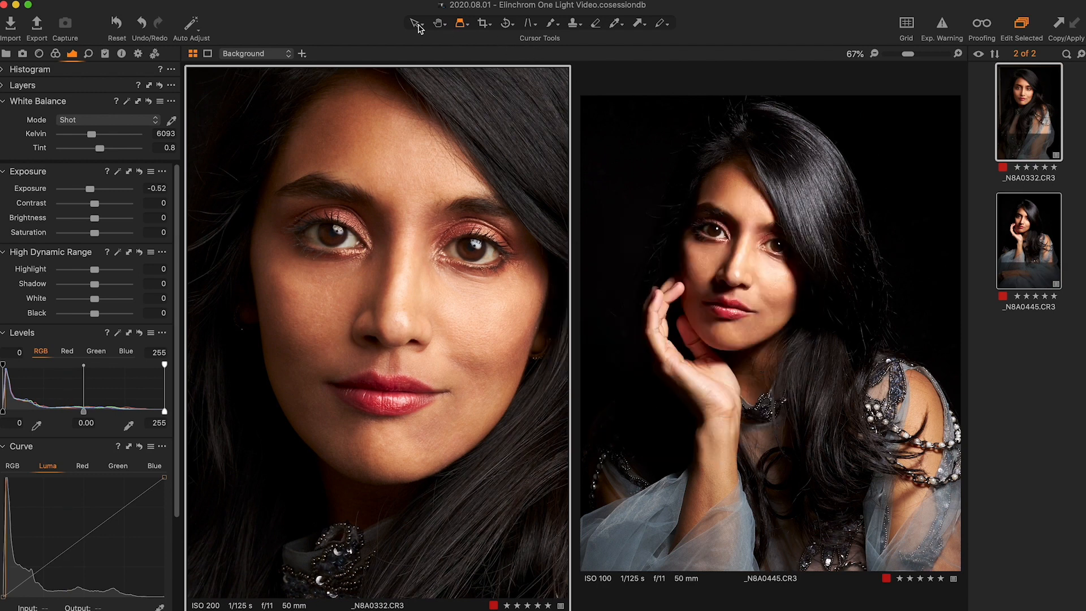
pyautogui.click(726, 198)
pyautogui.press('super+equal')
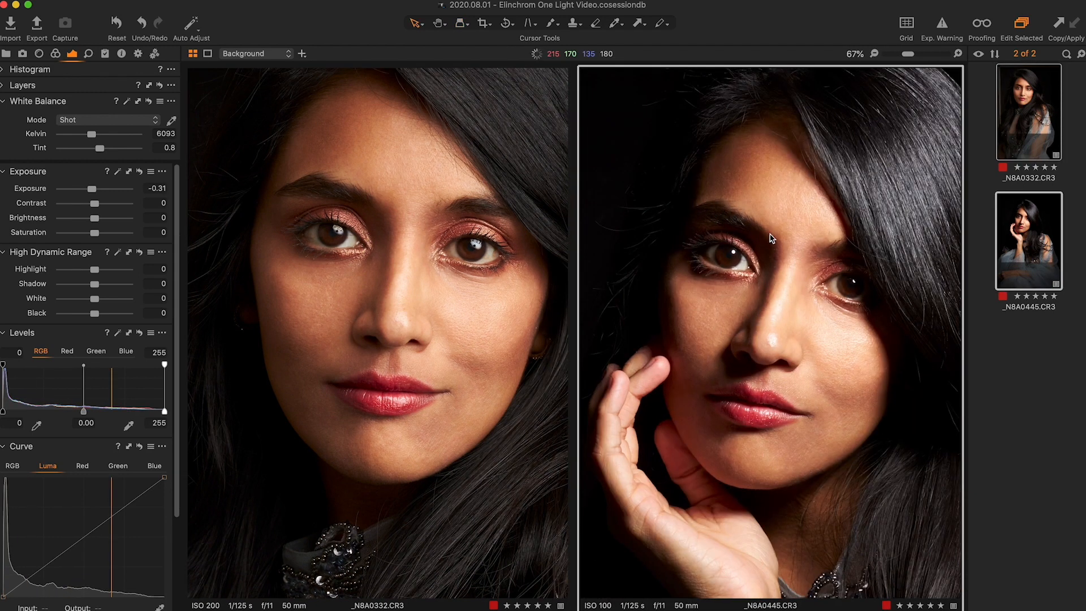
pyautogui.press('super+equal')
# Examine the highlights and texture of the hair in both portraits at 200%.
pyautogui.click(492, 259)
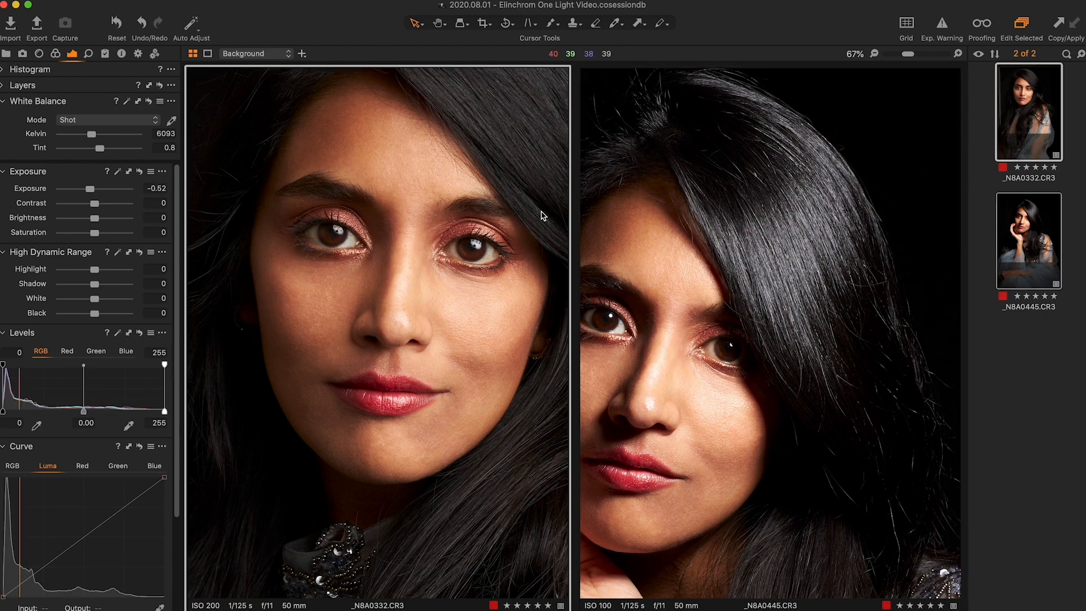
pyautogui.press('super+equal')
pyautogui.press('super+equal')
pyautogui.moveTo(454, 307); pyautogui.dragTo(275, 509)
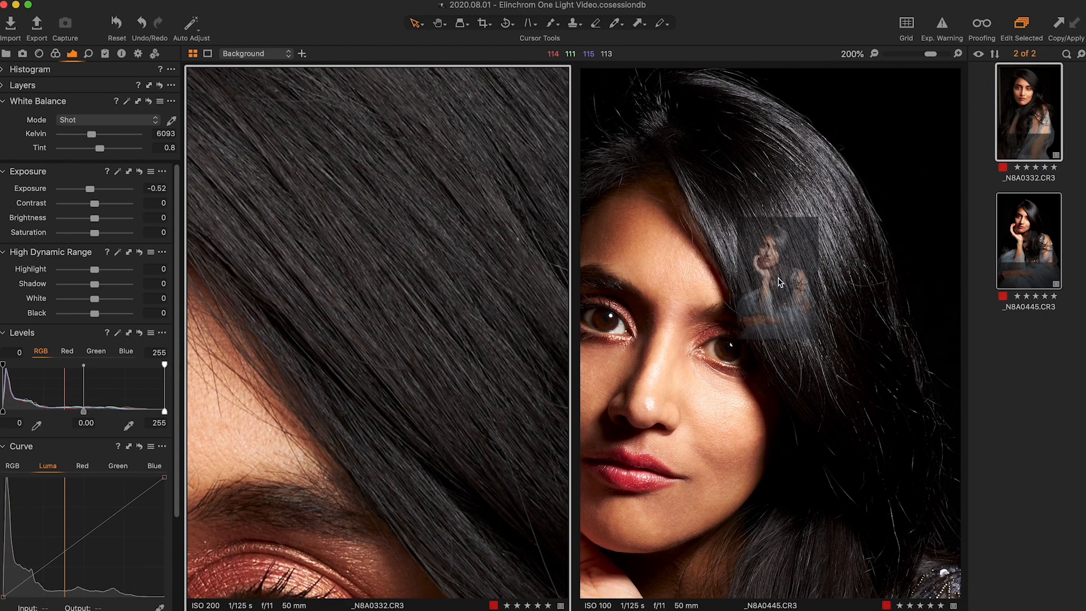
pyautogui.click(780, 283)
pyautogui.press('super+equal')
pyautogui.press('super+equal')
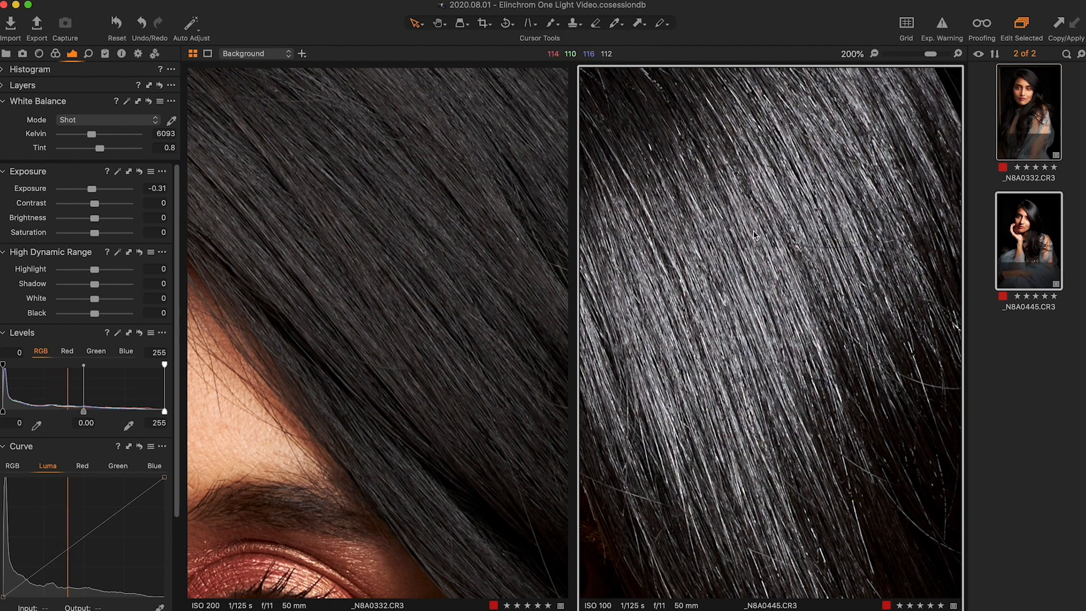
pyautogui.moveTo(753, 235); pyautogui.dragTo(799, 303)
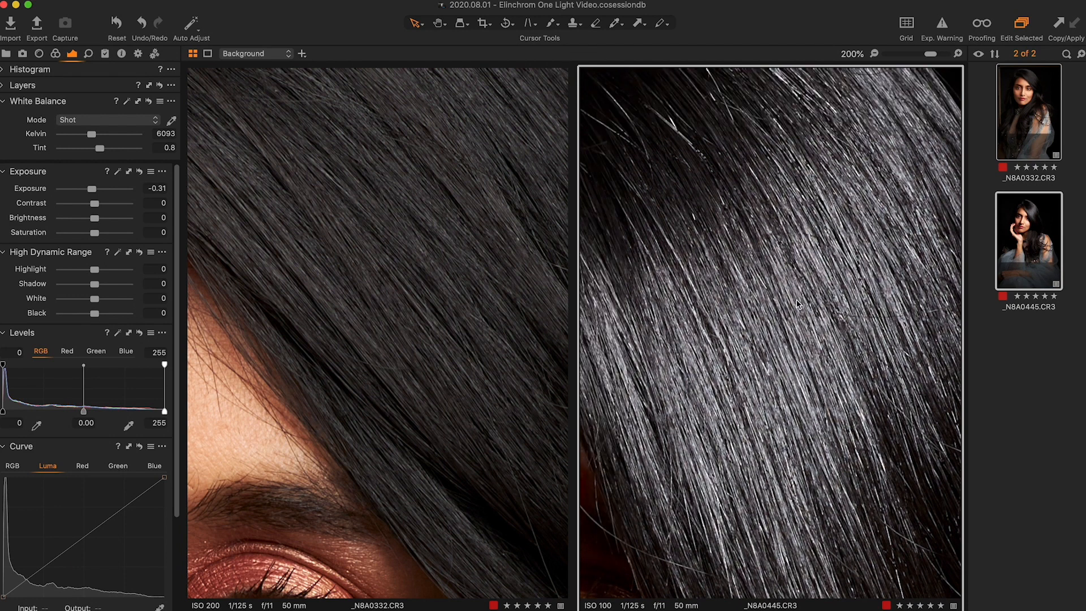
# Compare the shine of the hair in both portraits at 100%.
pyautogui.click(439, 218)
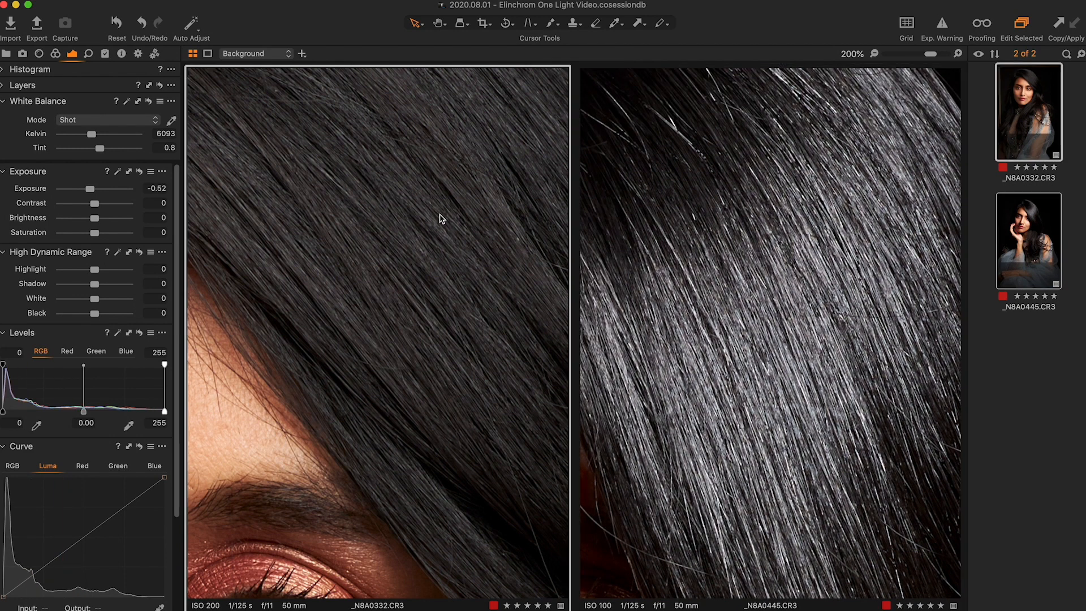
pyautogui.moveTo(439, 215); pyautogui.dragTo(448, 308)
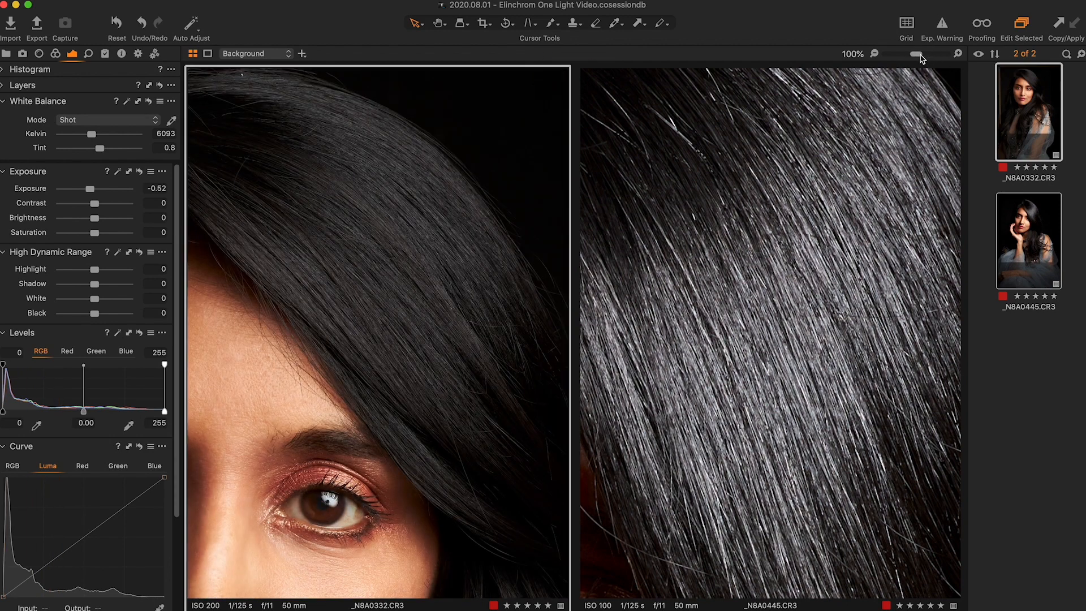
pyautogui.press('Right')
pyautogui.moveTo(928, 53); pyautogui.dragTo(917, 53)
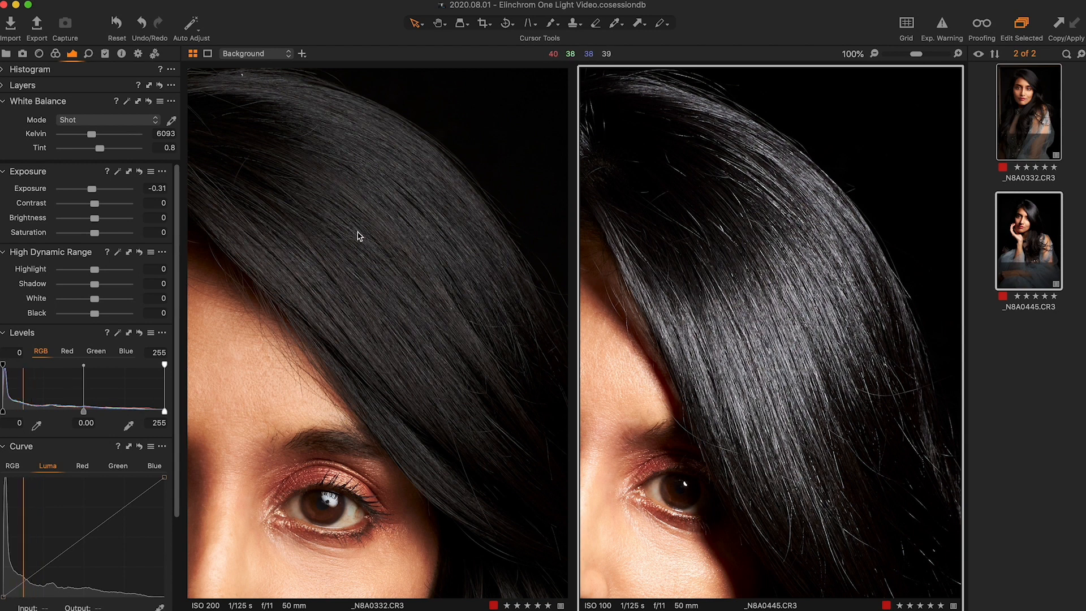
# Try contrast 30 and exposure 0.82 on _N8A0332.CR3, and reset both adjustments.
pyautogui.click(374, 225)
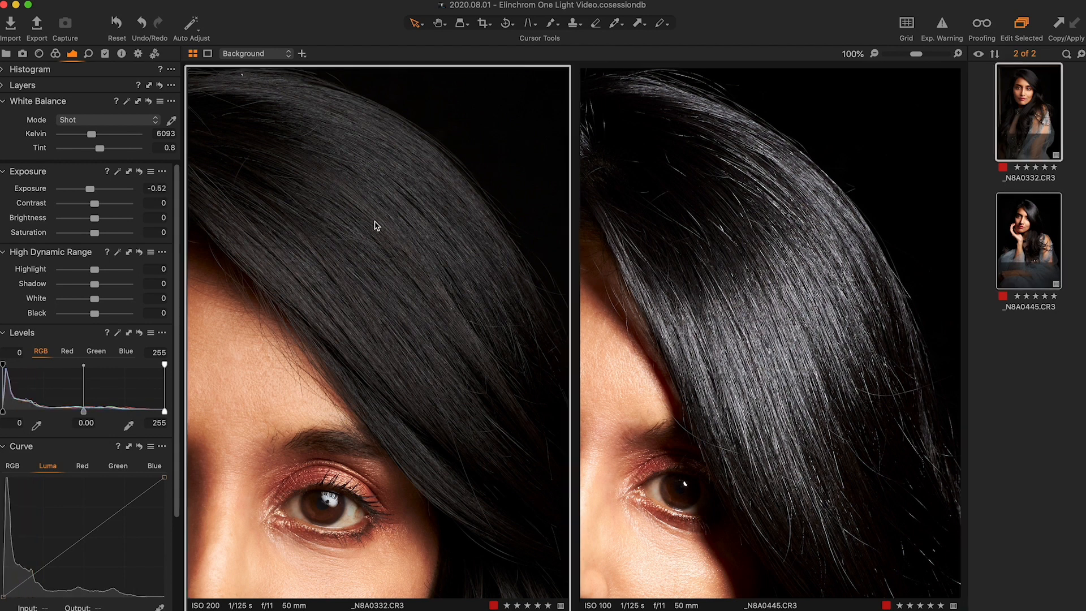
pyautogui.moveTo(95, 203)
pyautogui.mouseDown()
pyautogui.moveTo(108, 204)
pyautogui.moveTo(96, 190)
pyautogui.moveTo(119, 209)
pyautogui.moveTo(102, 191)
pyautogui.mouseUp()
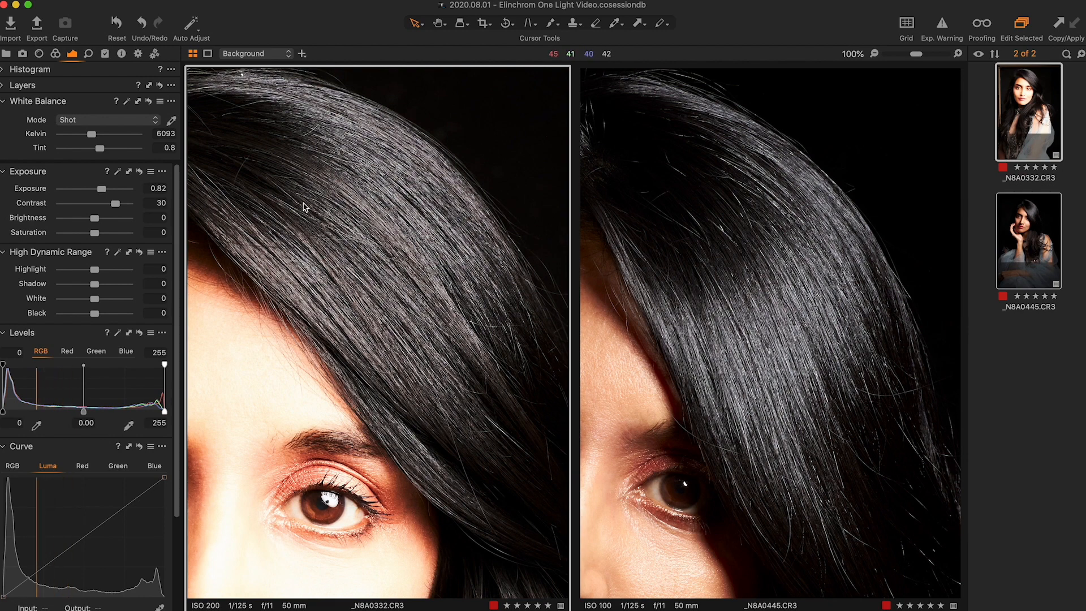
pyautogui.doubleClick(114, 202)
pyautogui.doubleClick(104, 191)
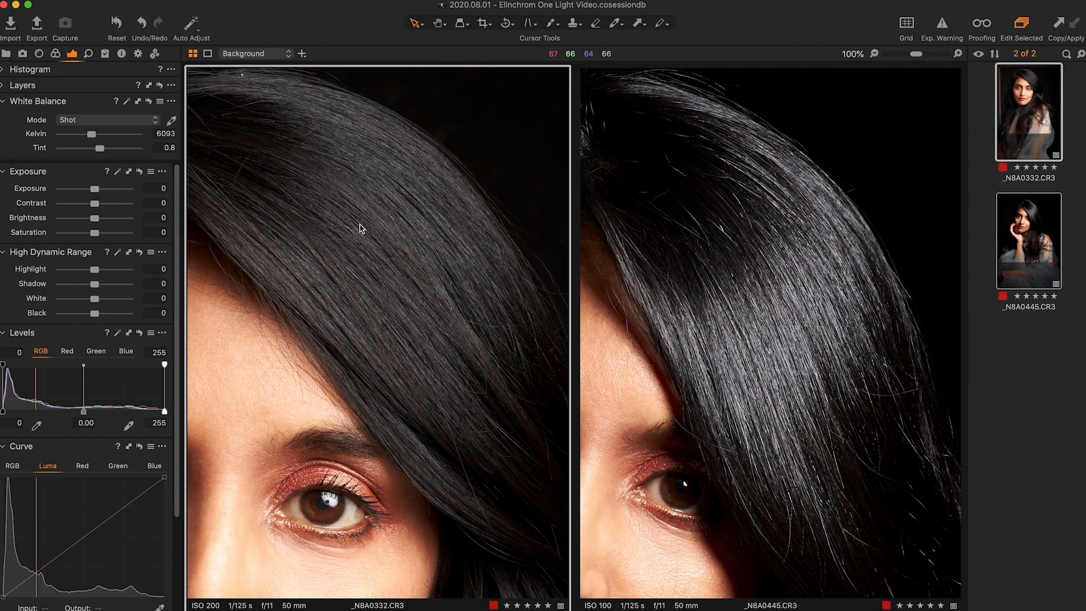
# View both portraits at 50% to compare the overall contrast of hair and face.
pyautogui.scroll(-2, 362, 228)
pyautogui.click(811, 366)
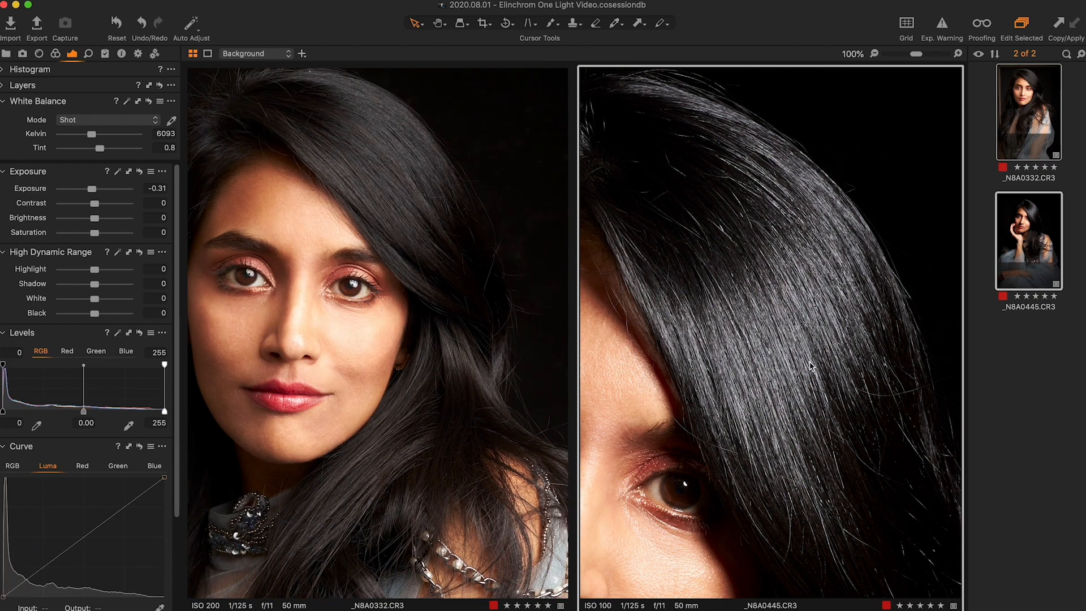
pyautogui.scroll(-1, 812, 366)
pyautogui.scroll(-1, 809, 364)
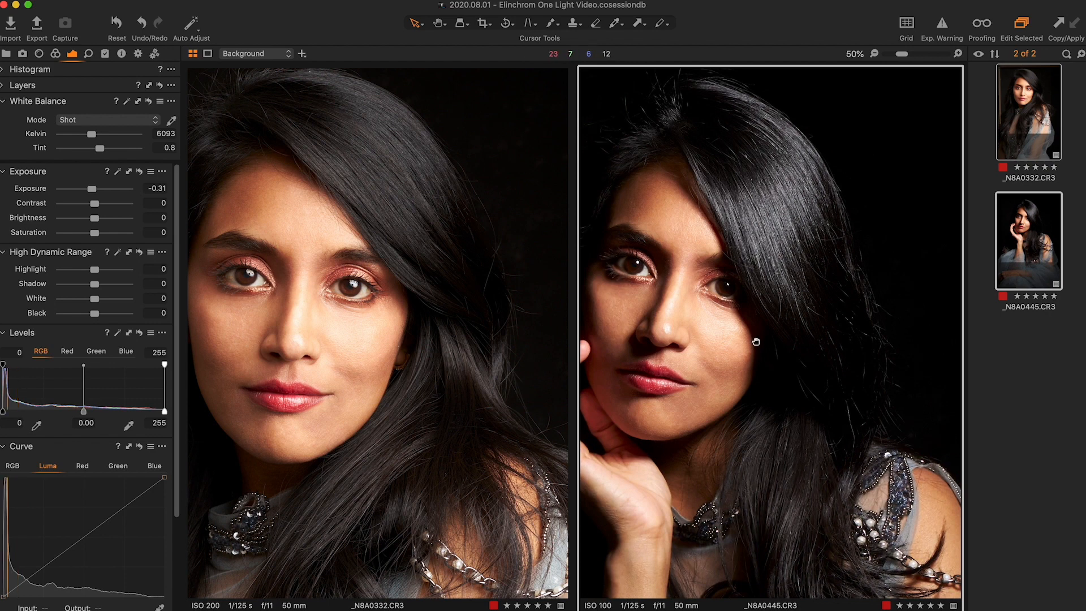
pyautogui.moveTo(756, 342); pyautogui.dragTo(842, 345)
pyautogui.click(389, 296)
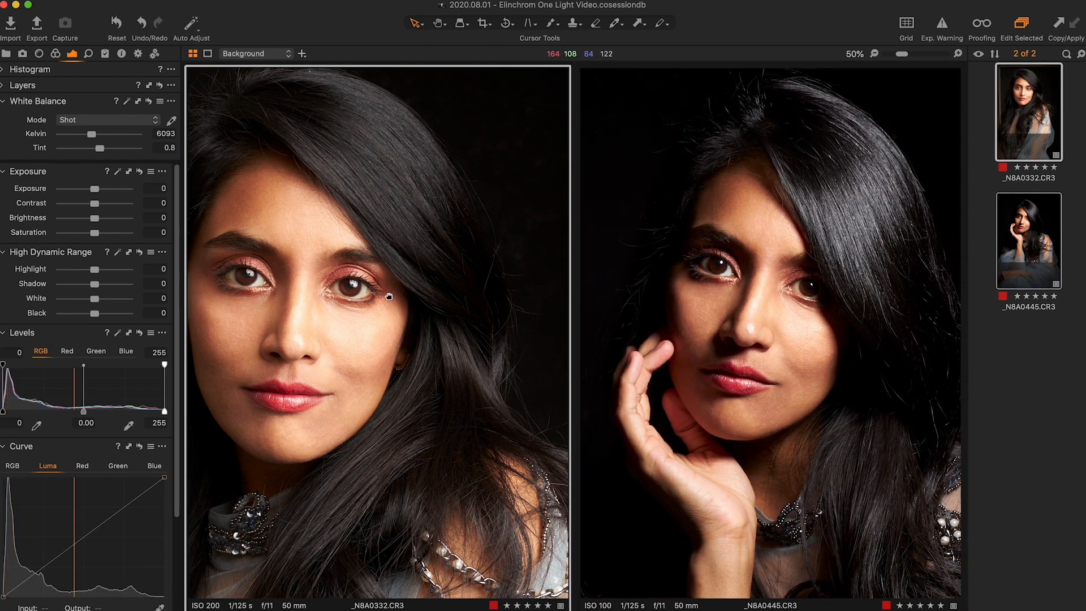
pyautogui.moveTo(389, 296); pyautogui.dragTo(442, 298)
# Examine the skin highlights and shadow edges on both faces side by side at 100%.
pyautogui.scroll(1, 444, 303)
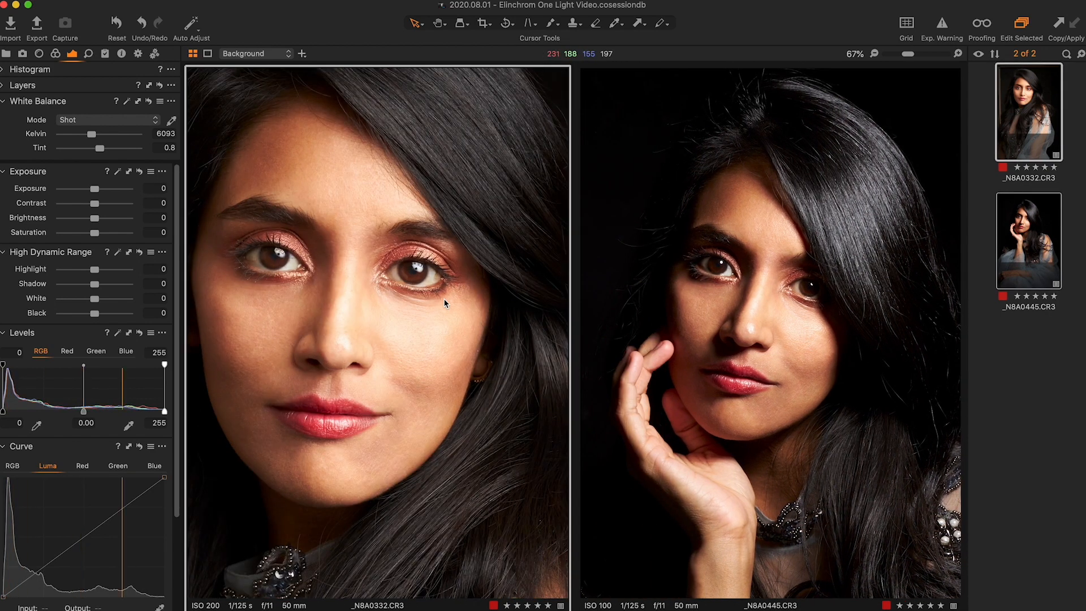
pyautogui.scroll(1, 444, 297)
pyautogui.moveTo(446, 303); pyautogui.dragTo(570, 303)
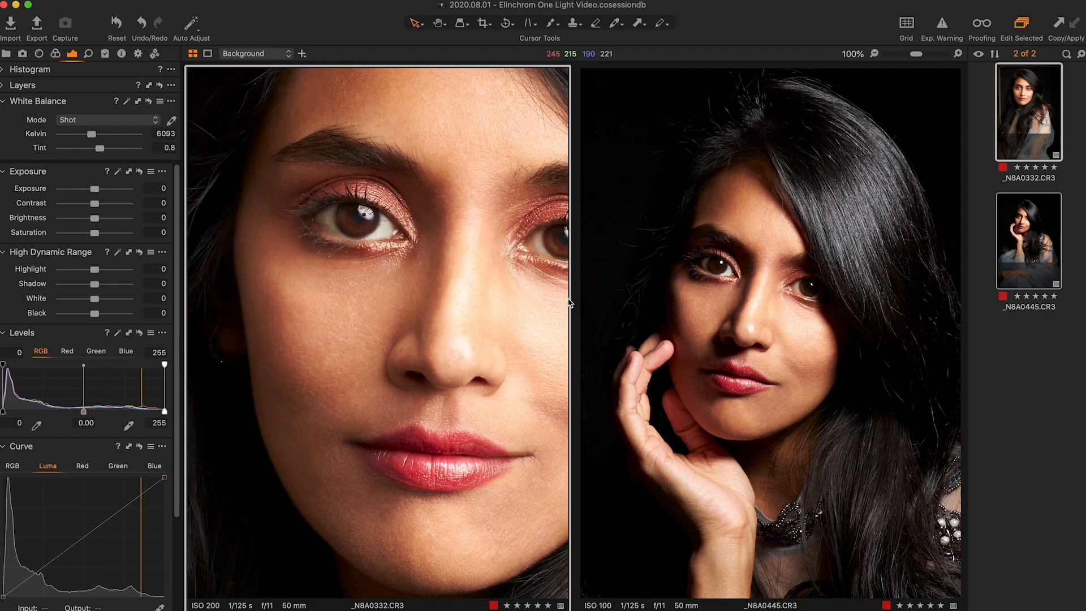
pyautogui.click(696, 311)
pyautogui.scroll(2, 736, 322)
pyautogui.moveTo(735, 319); pyautogui.dragTo(787, 342)
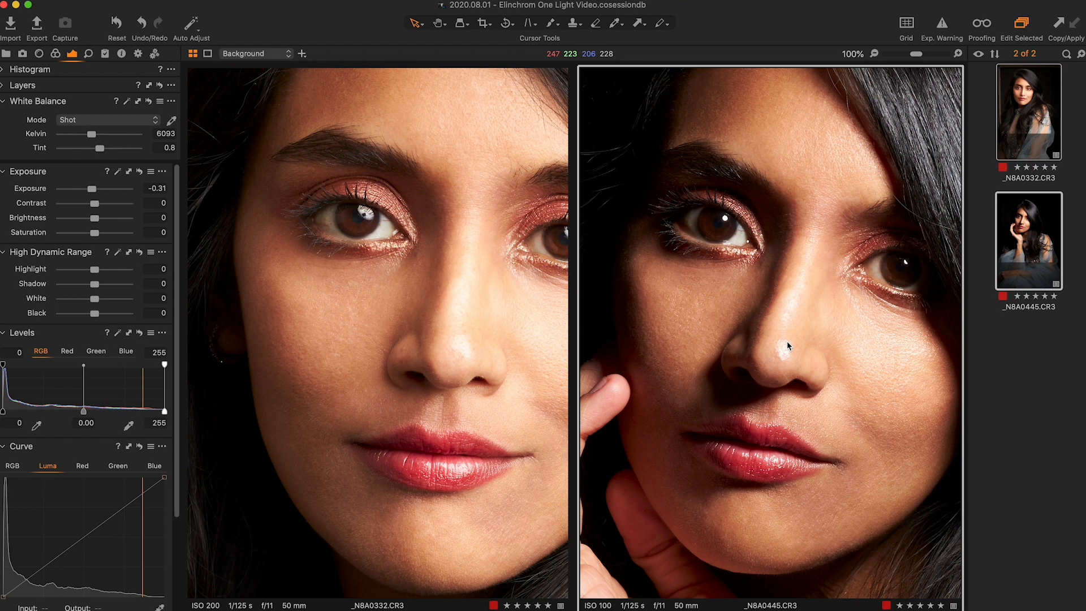
pyautogui.moveTo(456, 300); pyautogui.dragTo(430, 313)
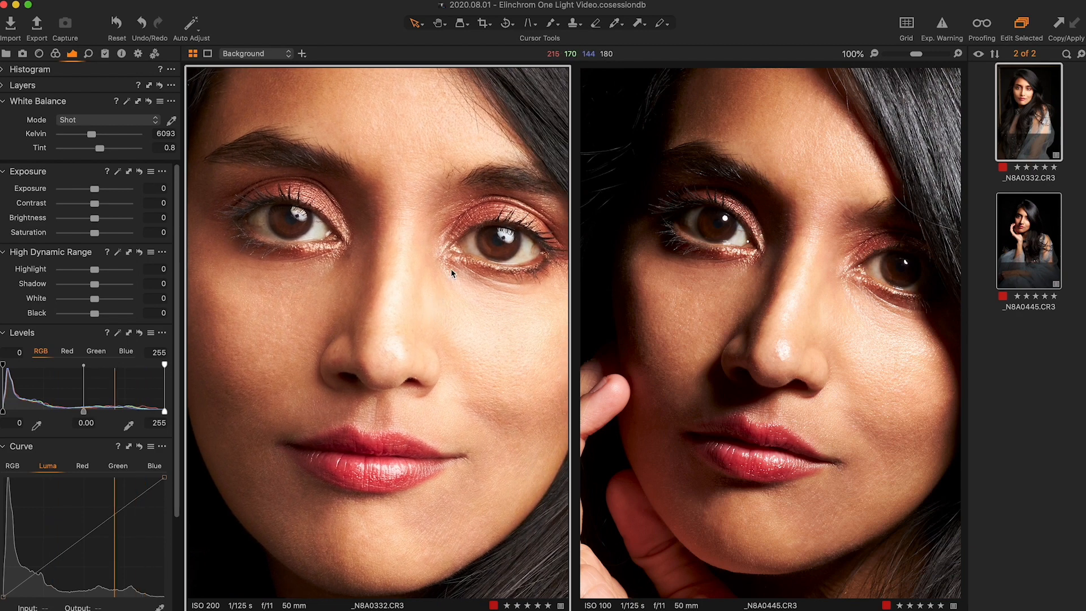
pyautogui.press('super+minus')
pyautogui.press('super+plus')
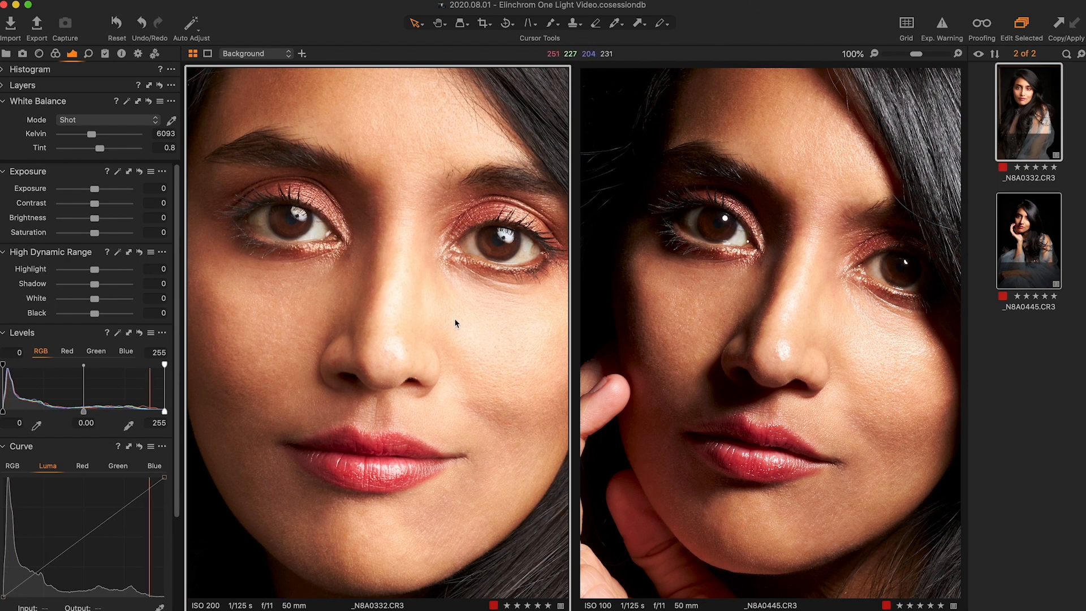
# Lower the exposure of _N8A0332.CR3 to -0.35 and compare its skin highlights with _N8A0445.CR3.
pyautogui.moveTo(95, 190); pyautogui.dragTo(92, 190)
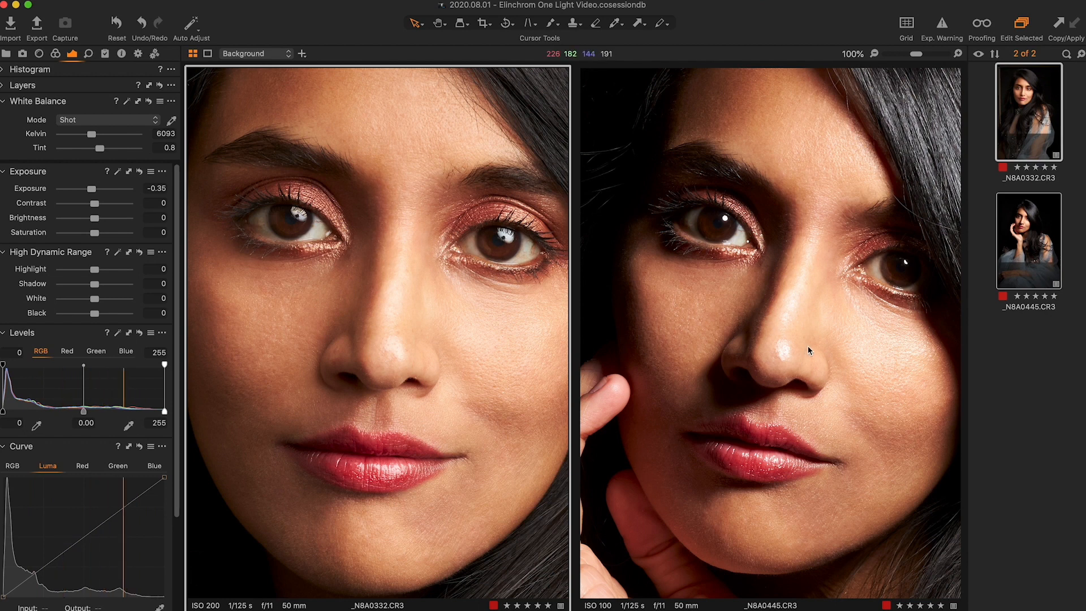
pyautogui.click(775, 327)
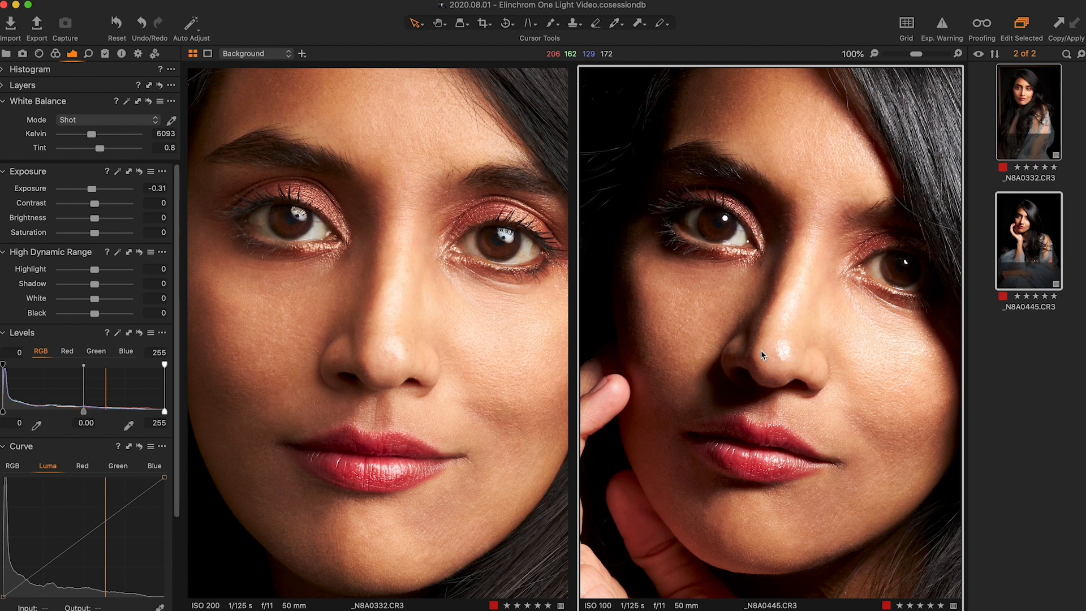
pyautogui.click(267, 230)
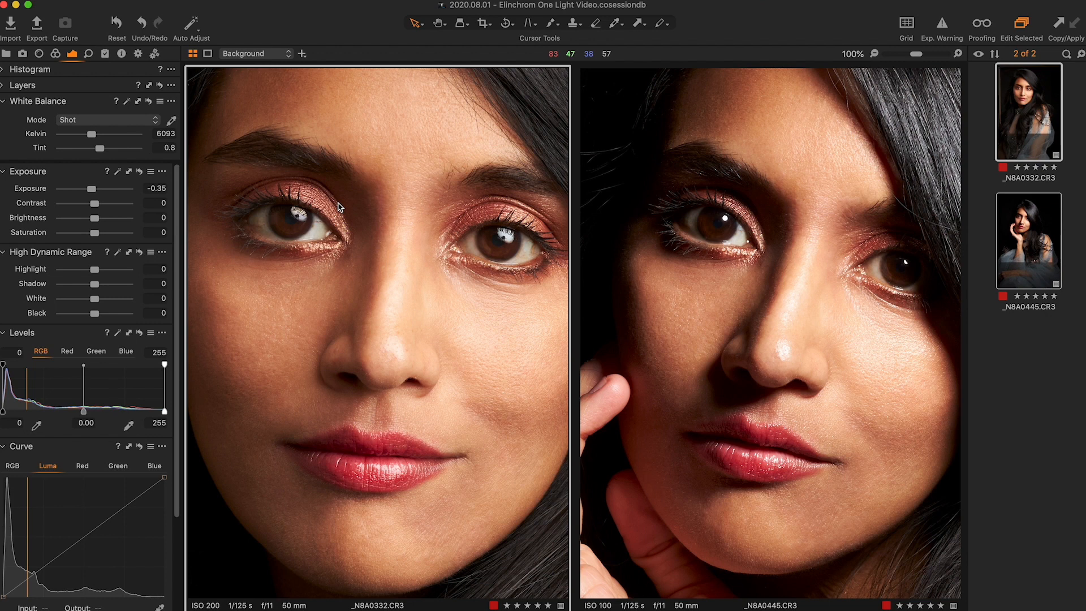
# View both portraits at 67% to compare how light and shadow fall across the two faces.
pyautogui.click(738, 230)
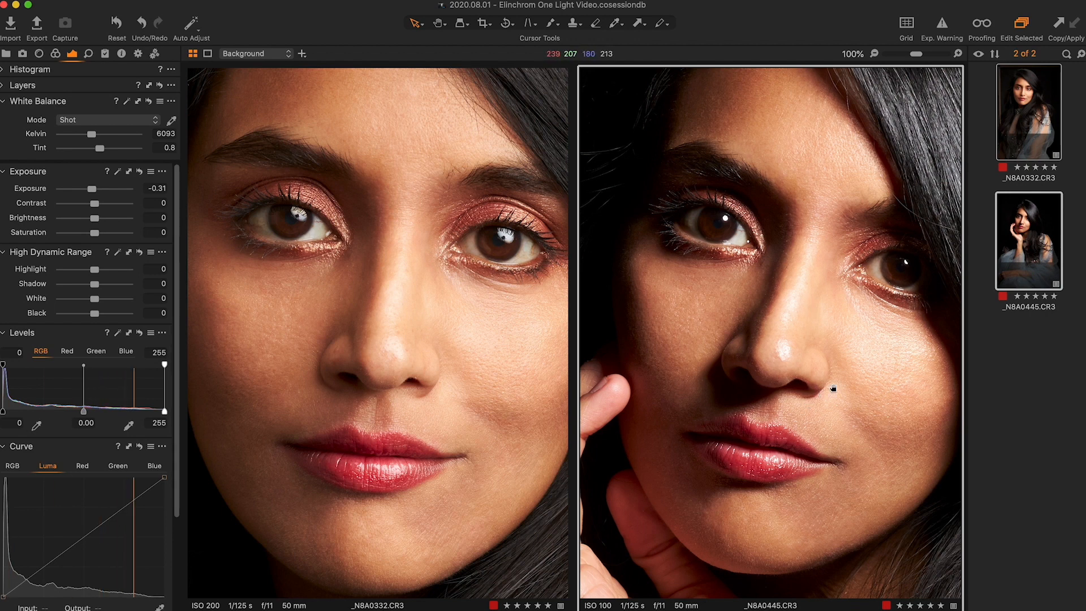
pyautogui.moveTo(833, 389); pyautogui.dragTo(815, 400)
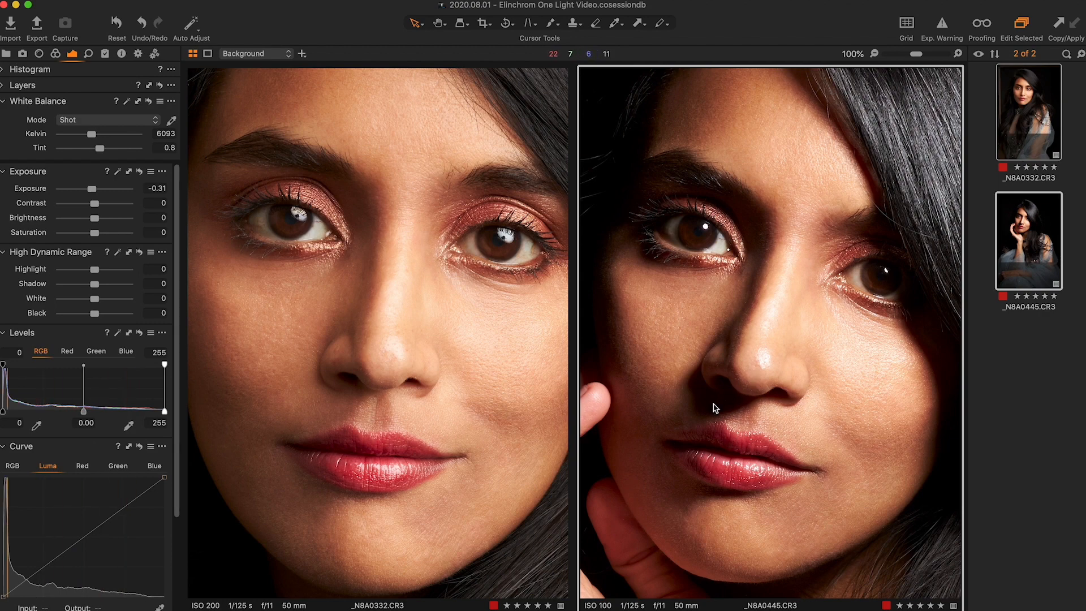
pyautogui.press('super+minus')
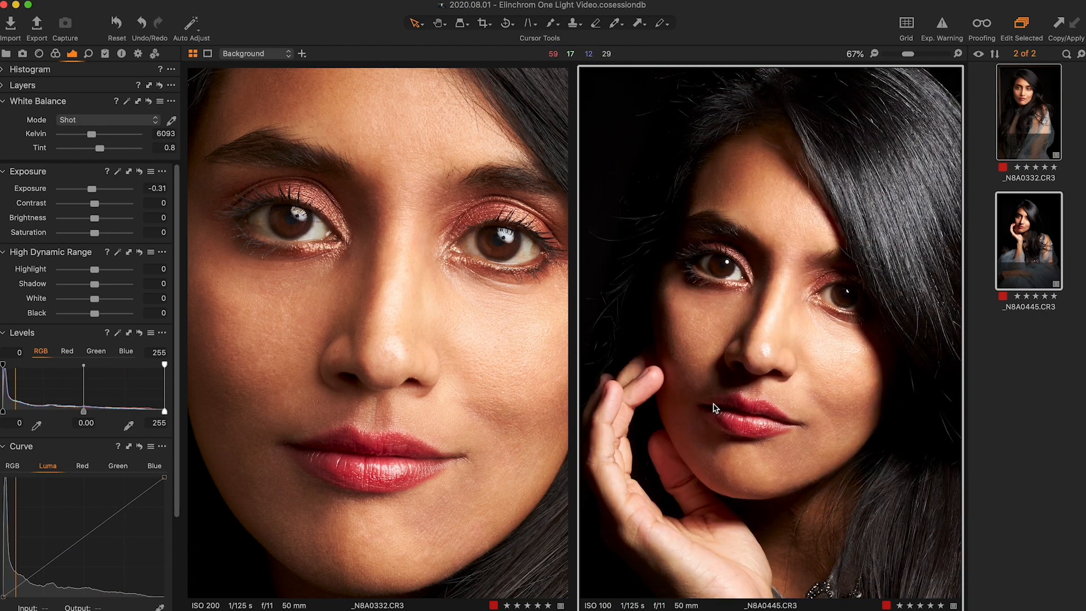
pyautogui.click(437, 357)
pyautogui.press('super+minus')
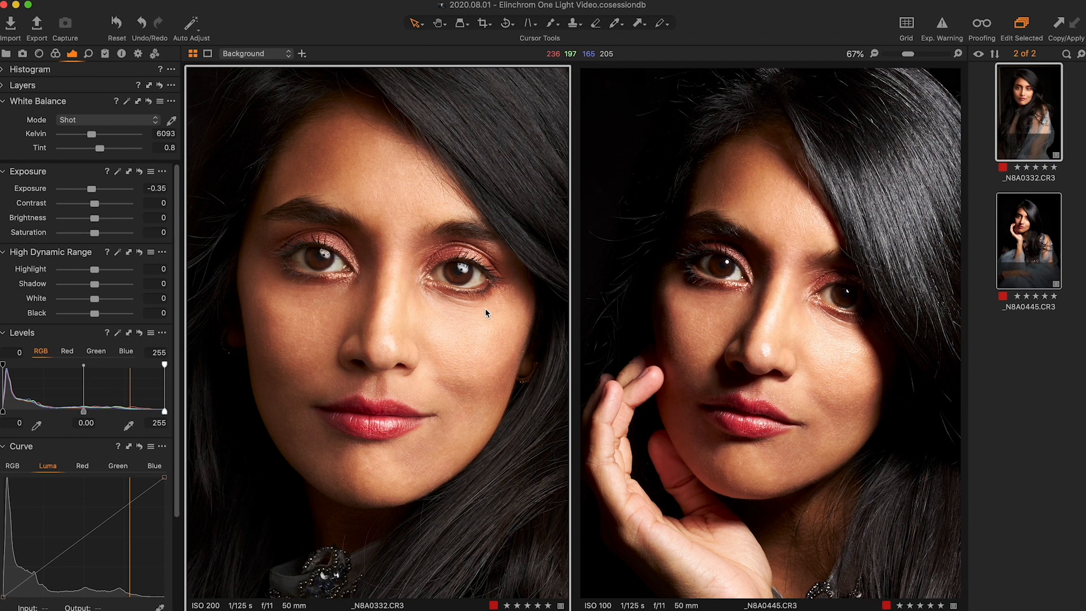
# Examine the nose and cheek highlights of _N8A0445.CR3 up close, up to 400%.
pyautogui.click(777, 323)
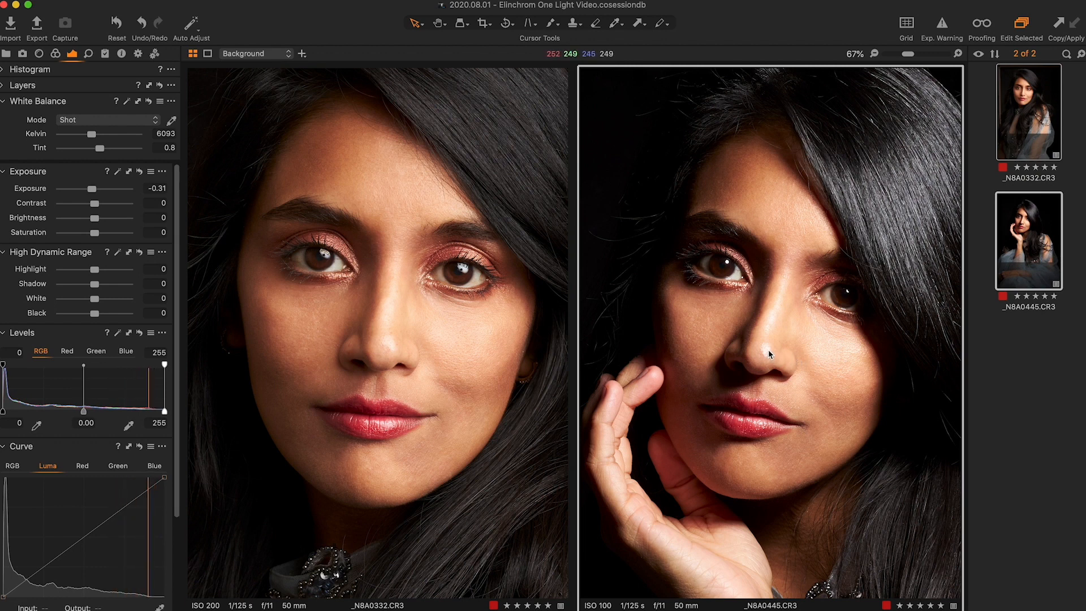
pyautogui.scroll(1, 769, 354)
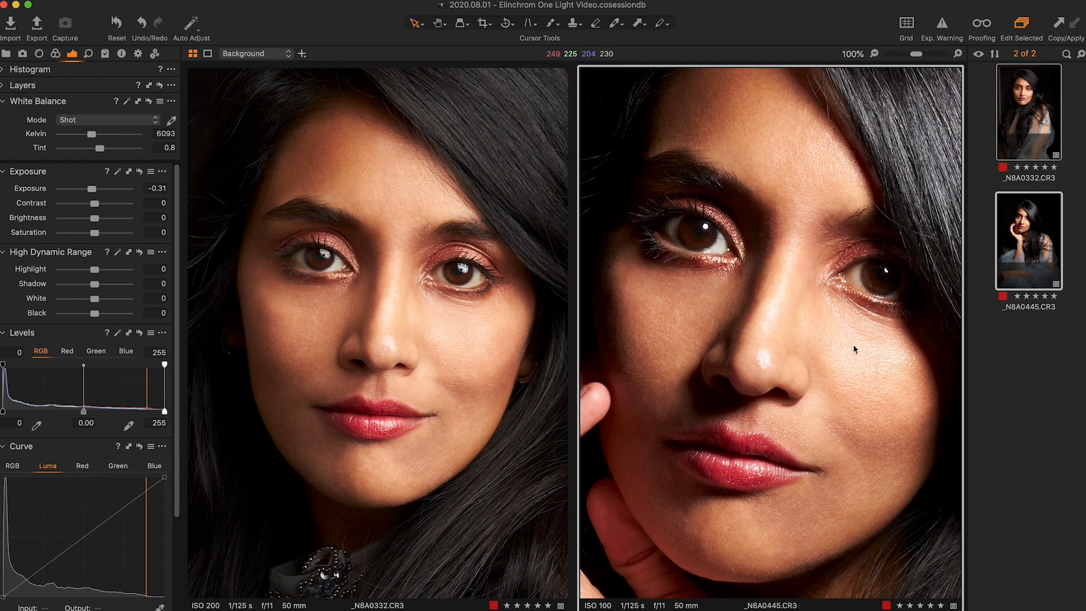
pyautogui.scroll(2, 867, 340)
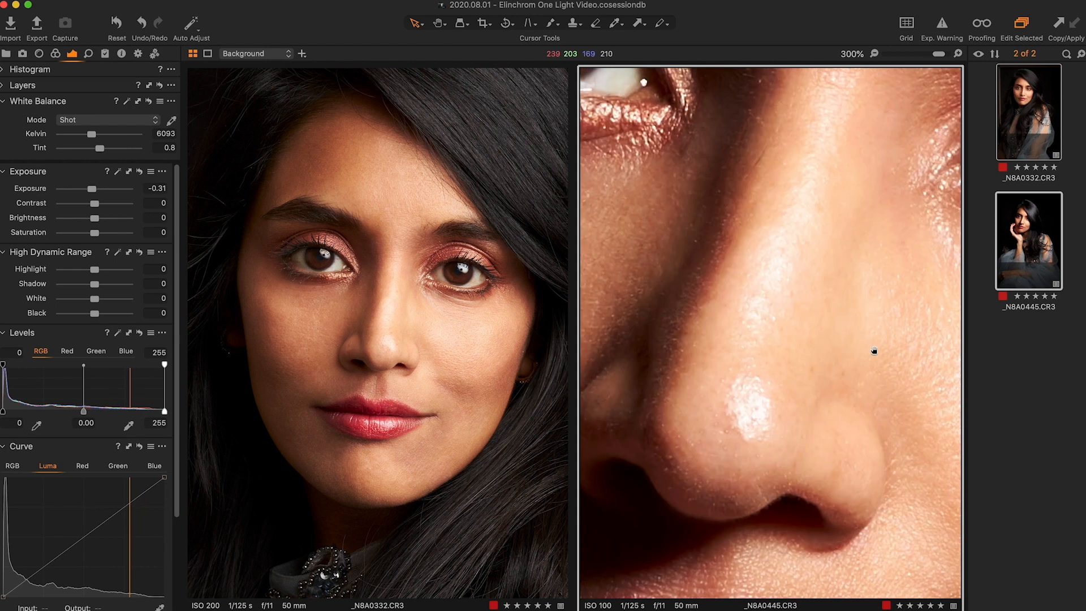
pyautogui.moveTo(873, 354); pyautogui.dragTo(654, 252)
pyautogui.moveTo(884, 313); pyautogui.dragTo(823, 321)
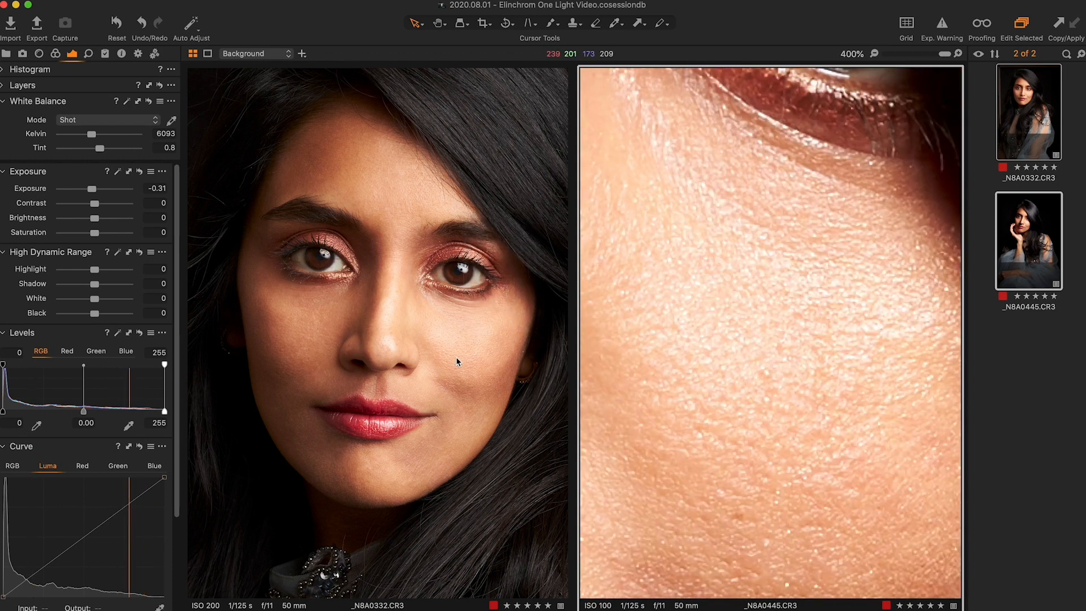
# Compare the skin texture and highlights on the cheek below the eye in both portraits at 200%.
pyautogui.press('super+minus')
pyautogui.click(457, 360)
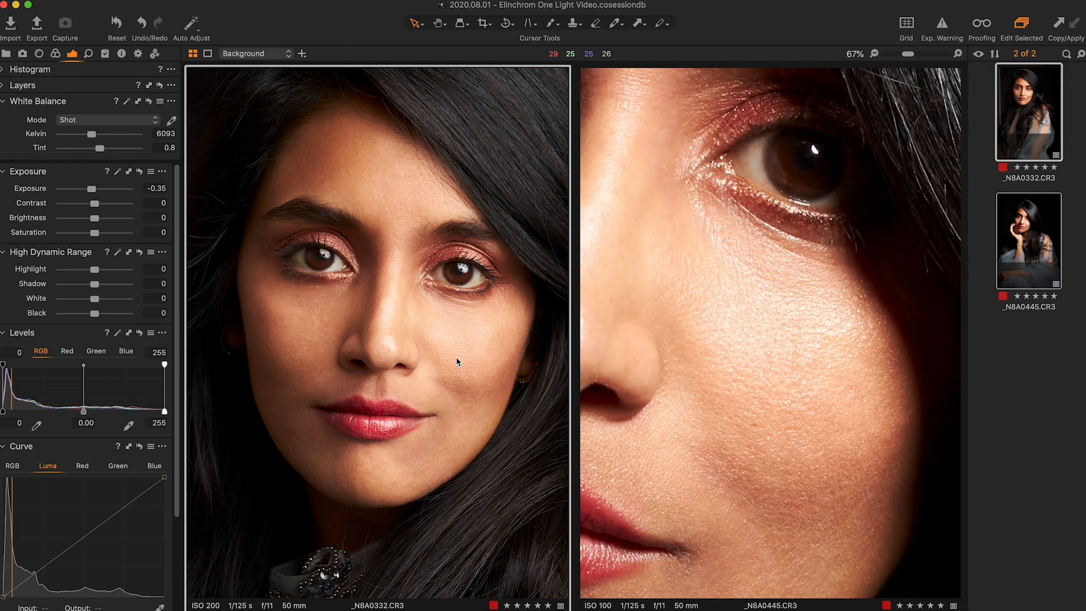
pyautogui.press('super+plus')
pyautogui.press('super+plus')
pyautogui.moveTo(518, 395); pyautogui.dragTo(304, 399)
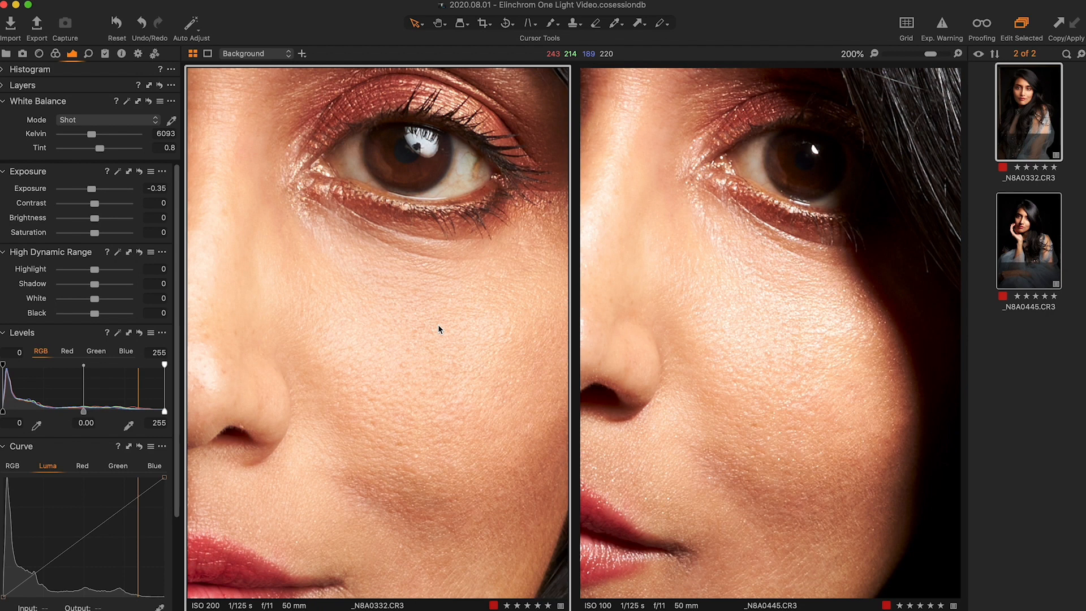
pyautogui.click(769, 332)
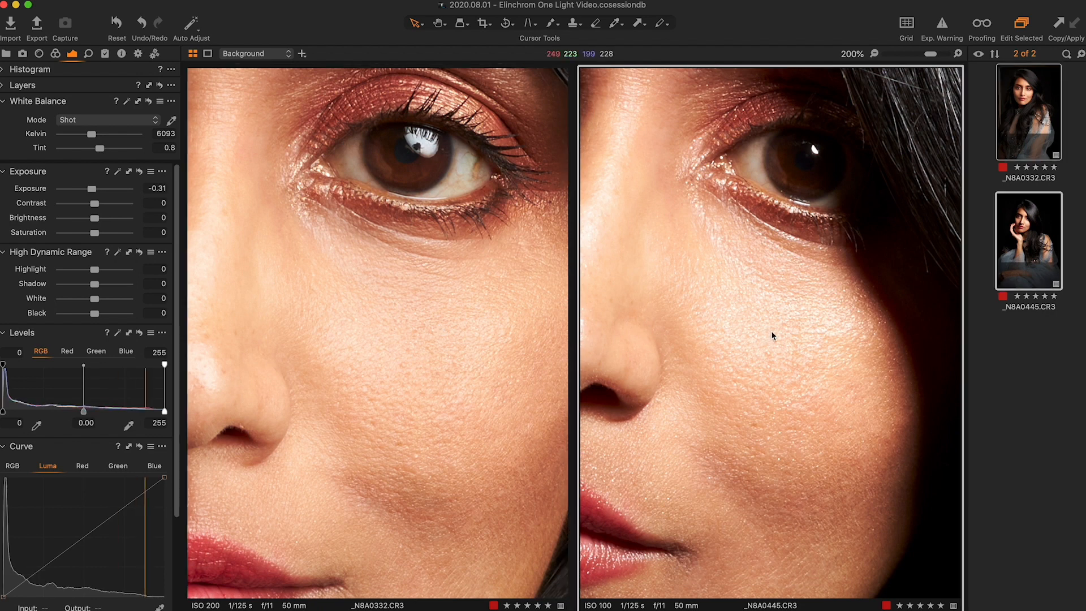
pyautogui.click(407, 352)
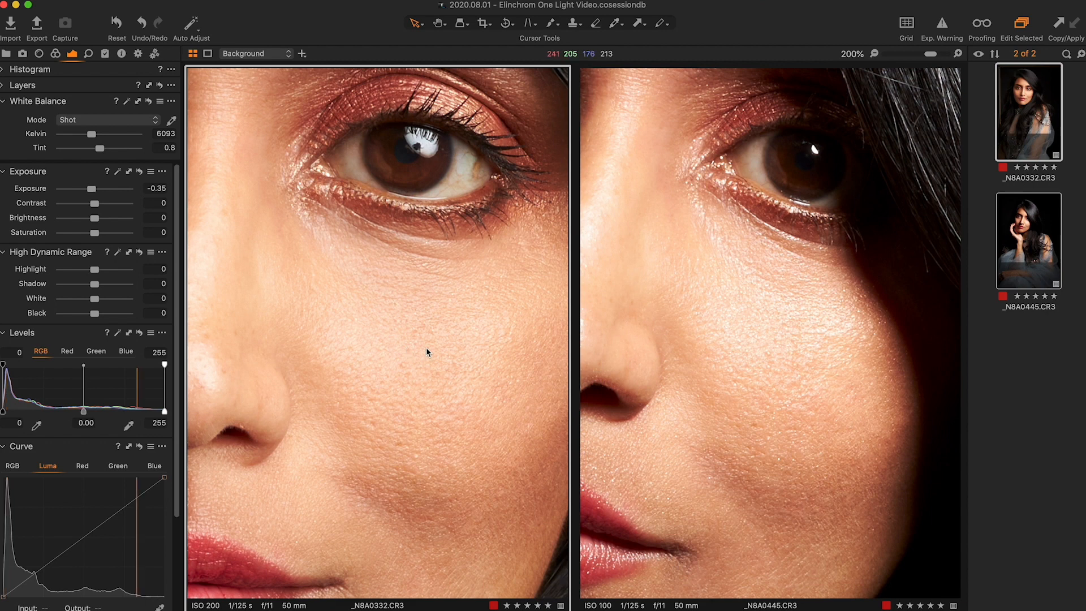
pyautogui.click(787, 320)
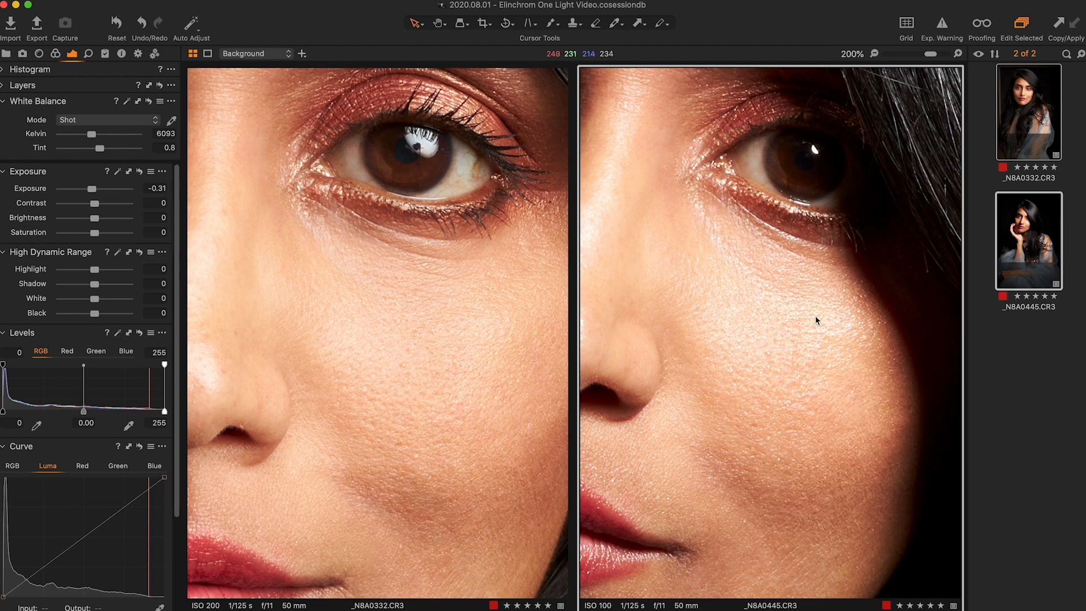
# Compare the nose highlights and shadow edges of both portraits side by side at 200%.
pyautogui.moveTo(764, 289); pyautogui.dragTo(934, 383)
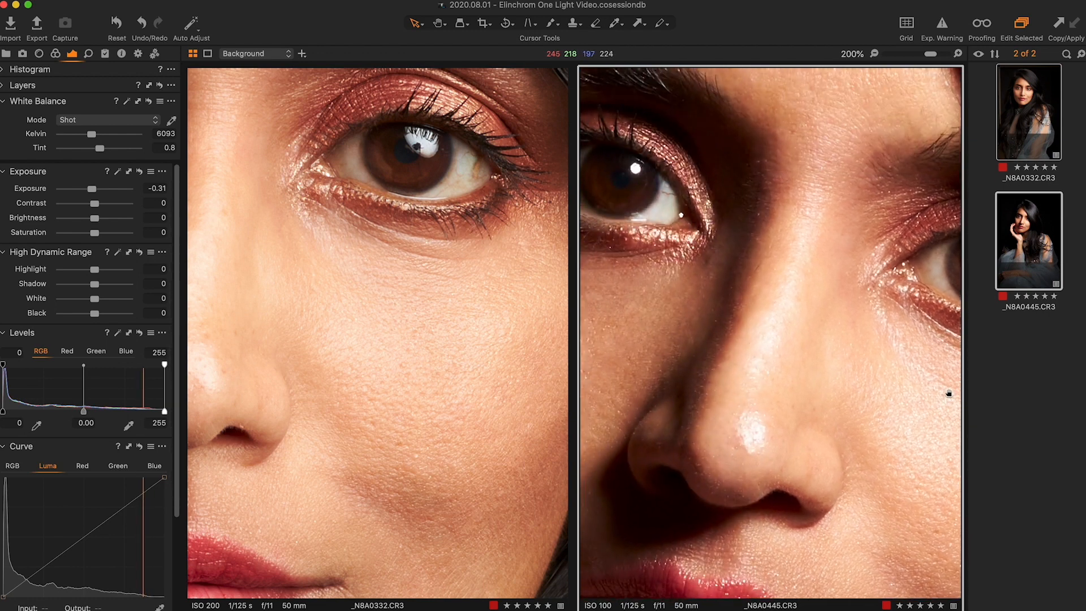
pyautogui.click(449, 286)
pyautogui.moveTo(339, 240); pyautogui.dragTo(603, 334)
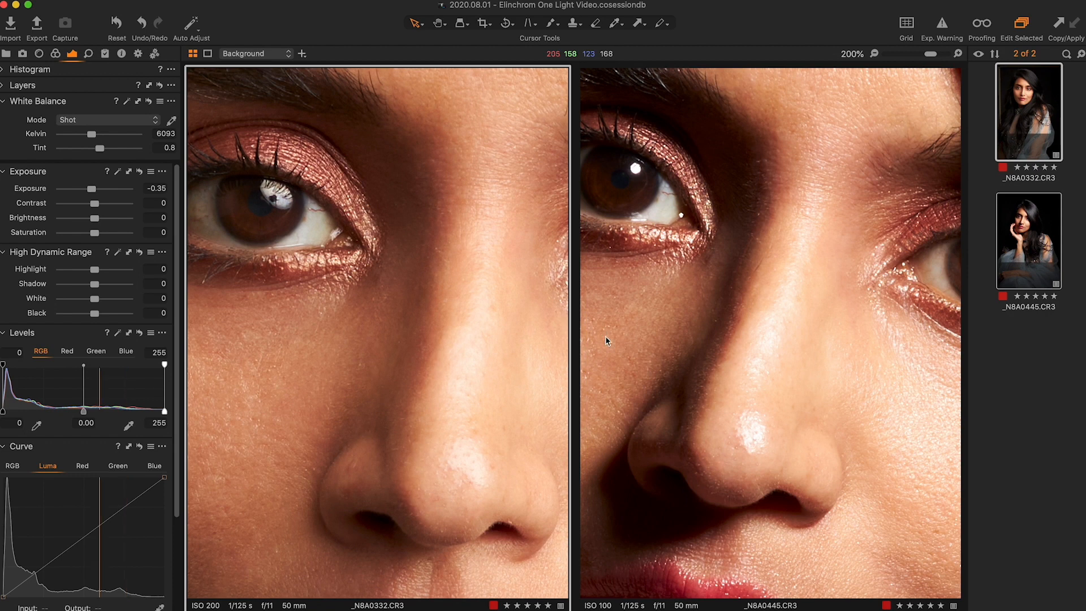
# Zoom _N8A0332.CR3 out to the whole face and examine the catchlight and nose shadow of _N8A0445.CR3 at 200%.
pyautogui.press('super+0')
pyautogui.click(782, 289)
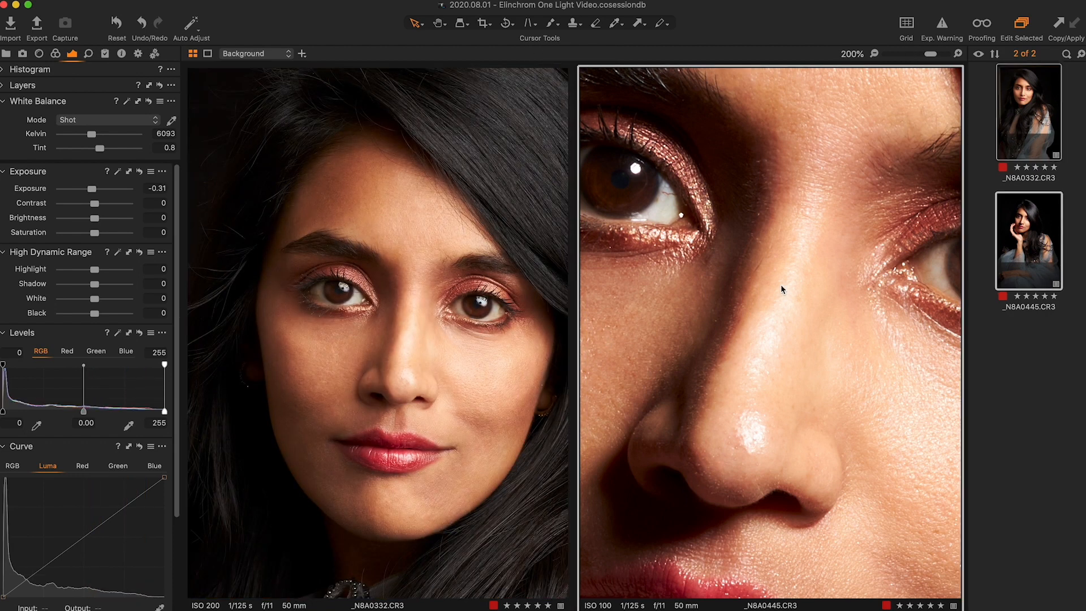
pyautogui.press('super+0')
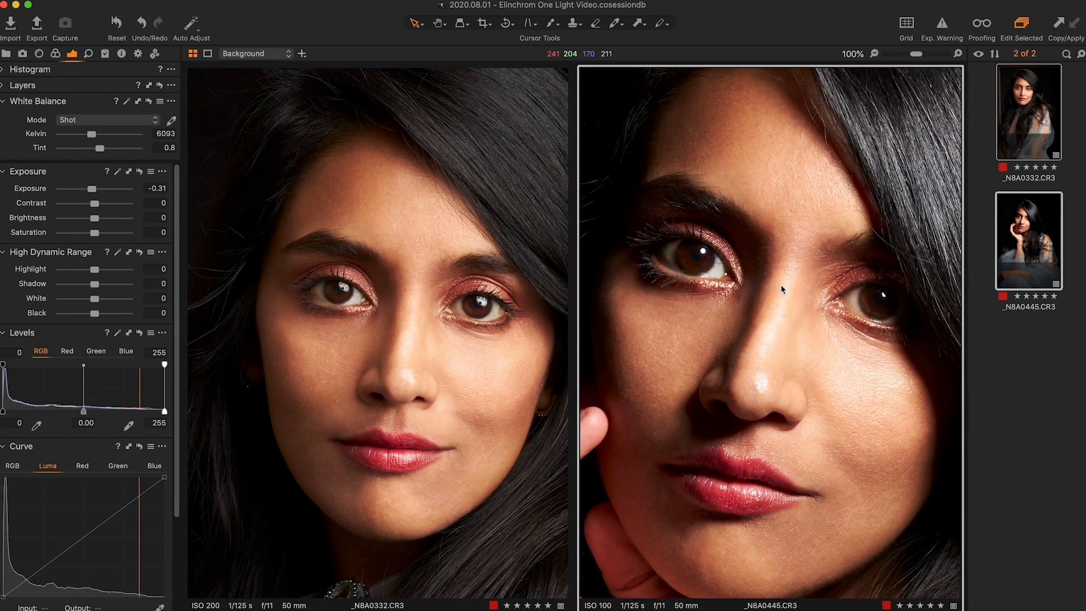
pyautogui.press('super+plus')
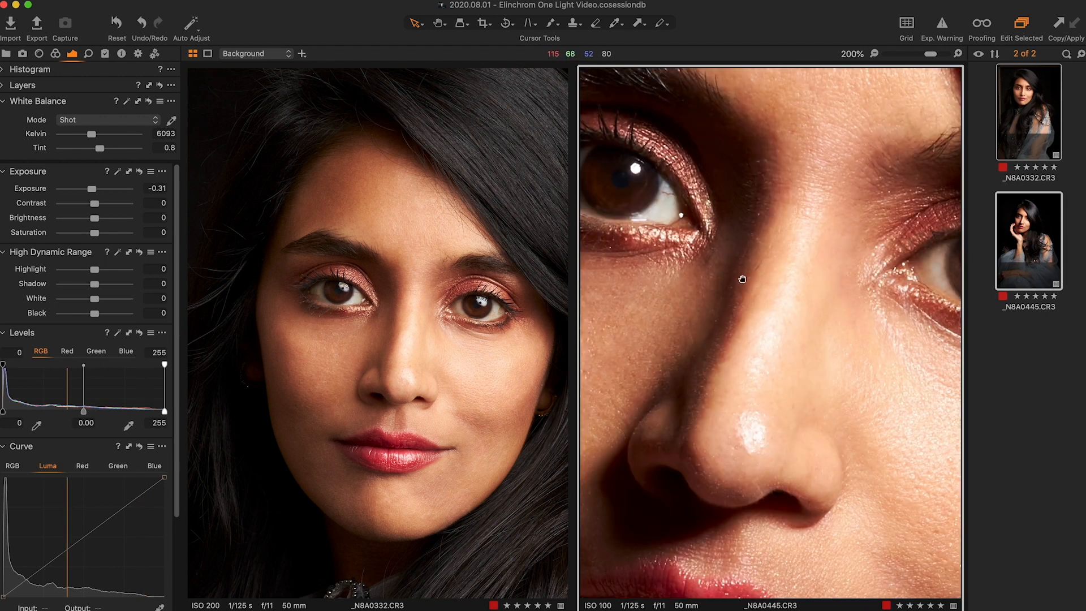
pyautogui.moveTo(742, 279); pyautogui.dragTo(812, 306)
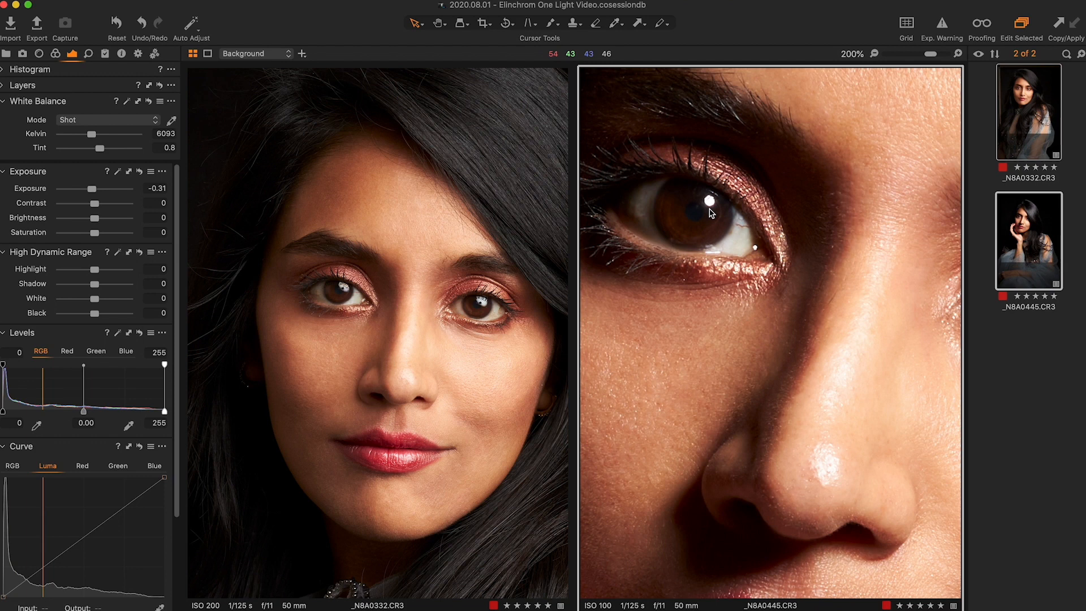
# View both portraits at 50% to compare the faces and hair together.
pyautogui.press('super+0')
pyautogui.press('super+minus')
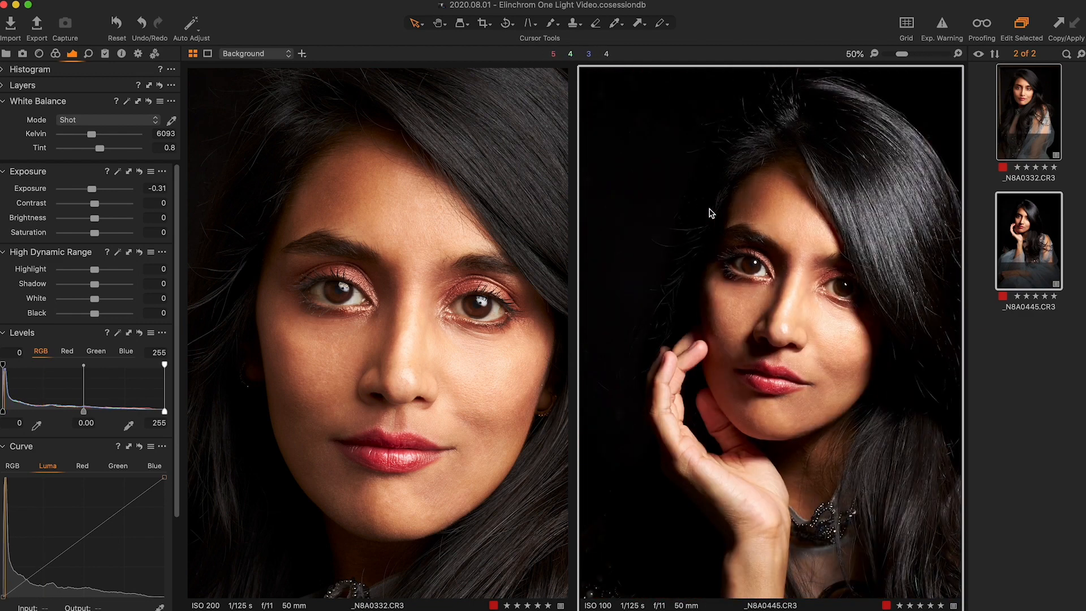
pyautogui.press('super+plus')
pyautogui.press('super+plus')
pyautogui.scroll(-2, 756, 328)
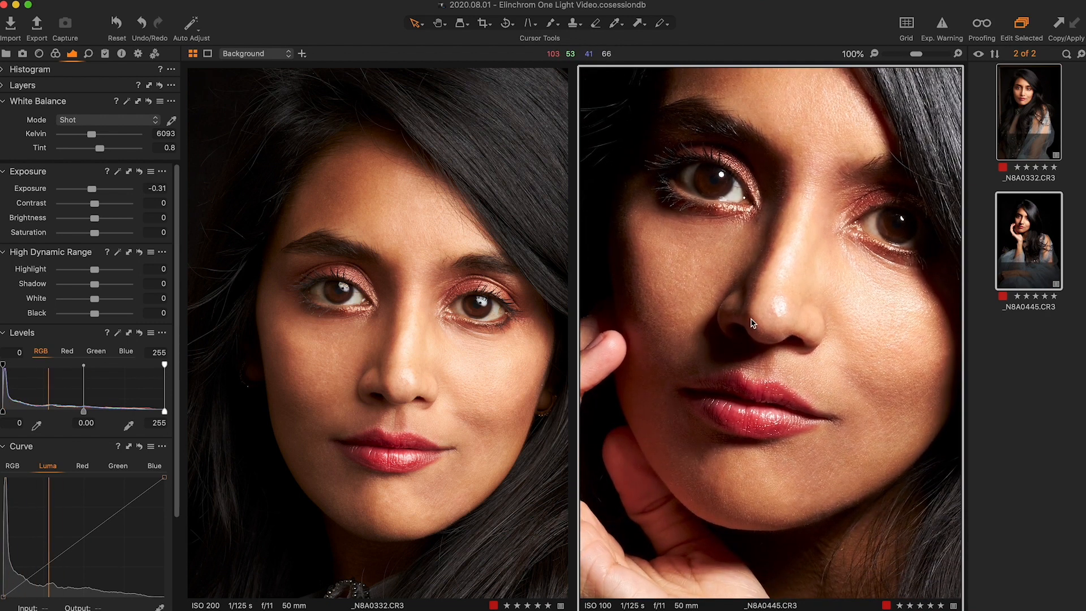
pyautogui.press('super+minus')
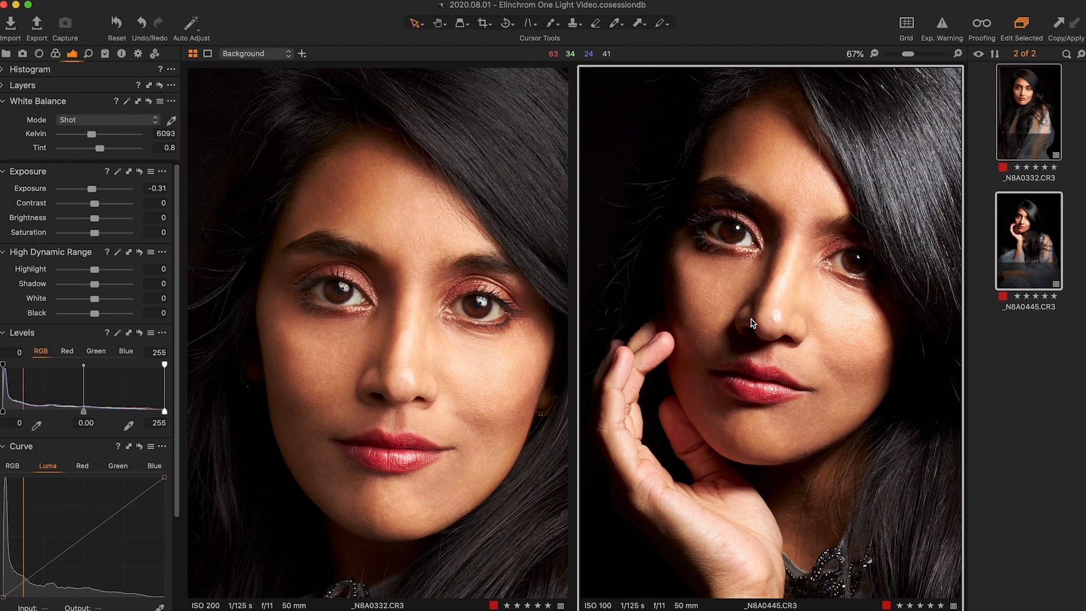
pyautogui.click(521, 314)
pyautogui.press('super+plus')
pyautogui.press('super+minus')
pyautogui.click(766, 312)
pyautogui.moveTo(766, 312); pyautogui.dragTo(772, 333)
pyautogui.press('super+minus')
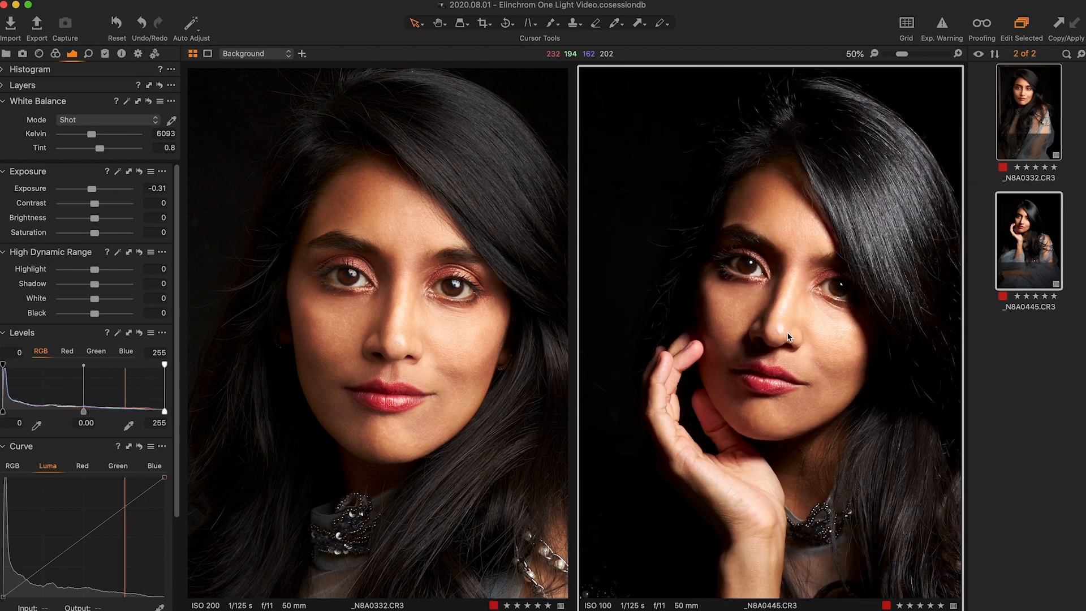
# Fit both full portraits in the viewer to compare their overall lighting.
pyautogui.press('Left')
pyautogui.press('super+0')
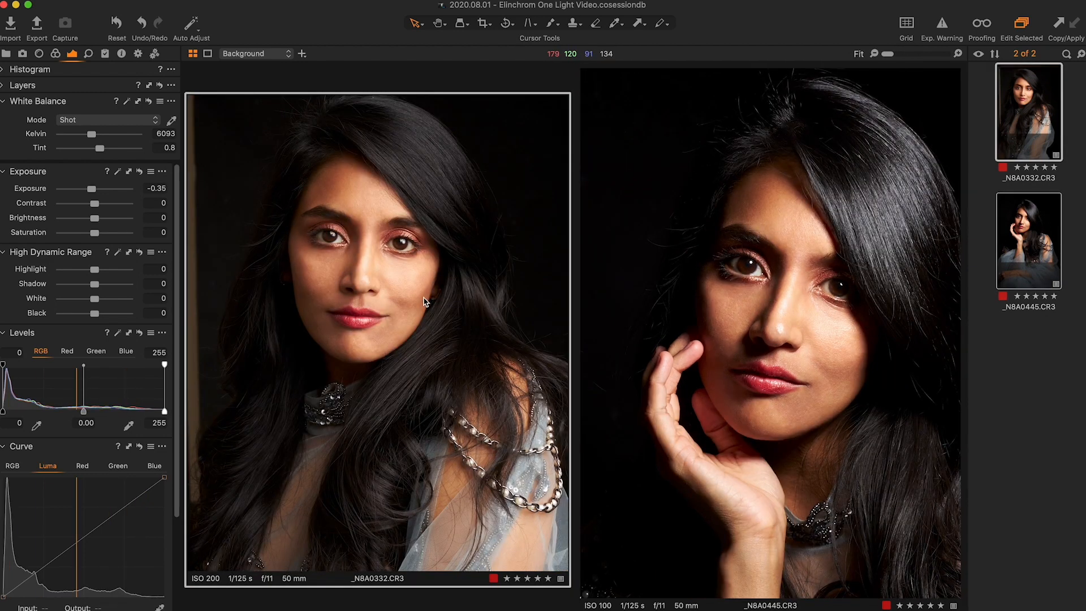
pyautogui.click(684, 351)
pyautogui.press('super+0')
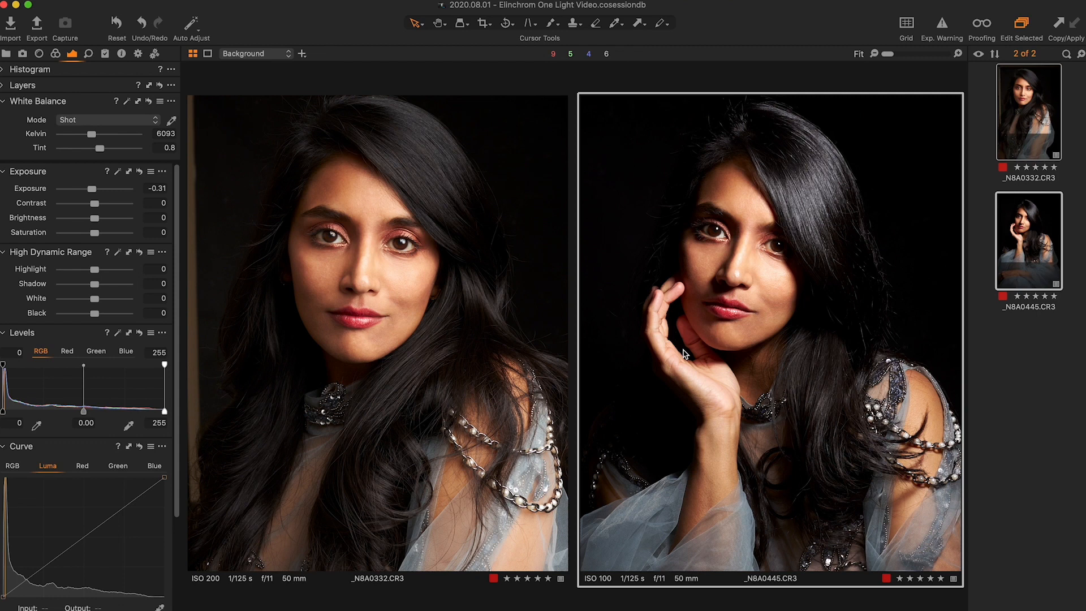
# Raise the High Dynamic Range Shadow value to 30 on _N8A0332.CR3 and to 34 on _N8A0445.CR3.
pyautogui.moveTo(291, 210); pyautogui.dragTo(369, 274)
pyautogui.click(369, 274)
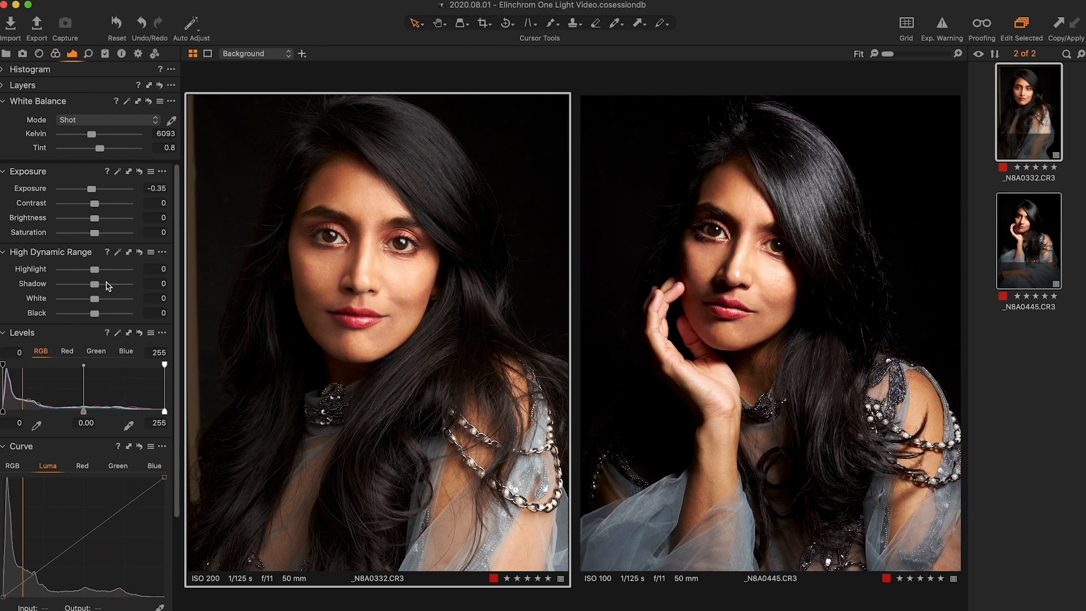
pyautogui.click(107, 283)
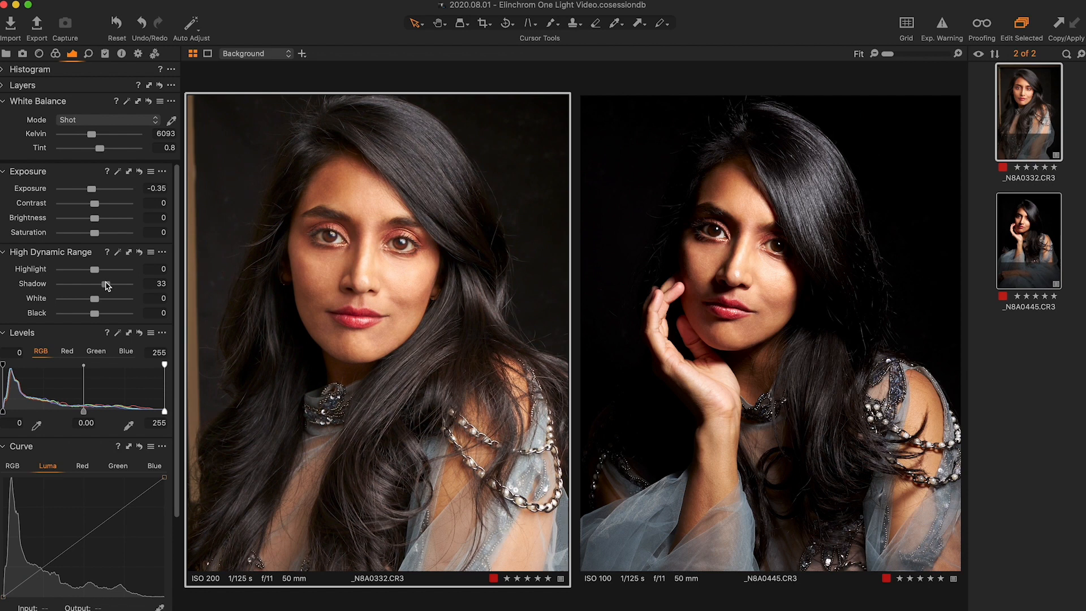
pyautogui.click(737, 246)
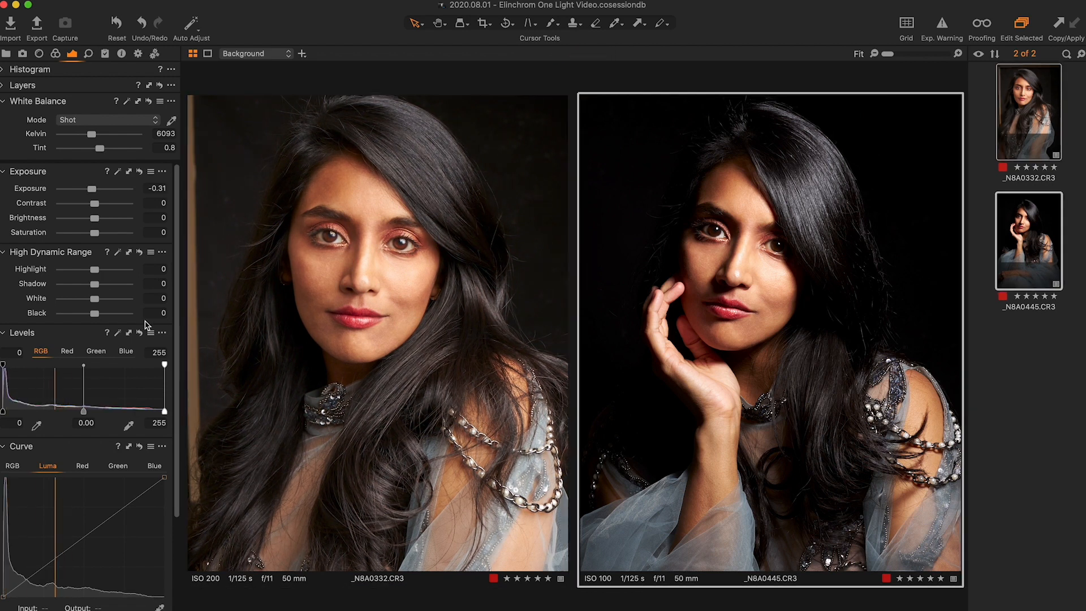
pyautogui.click(107, 285)
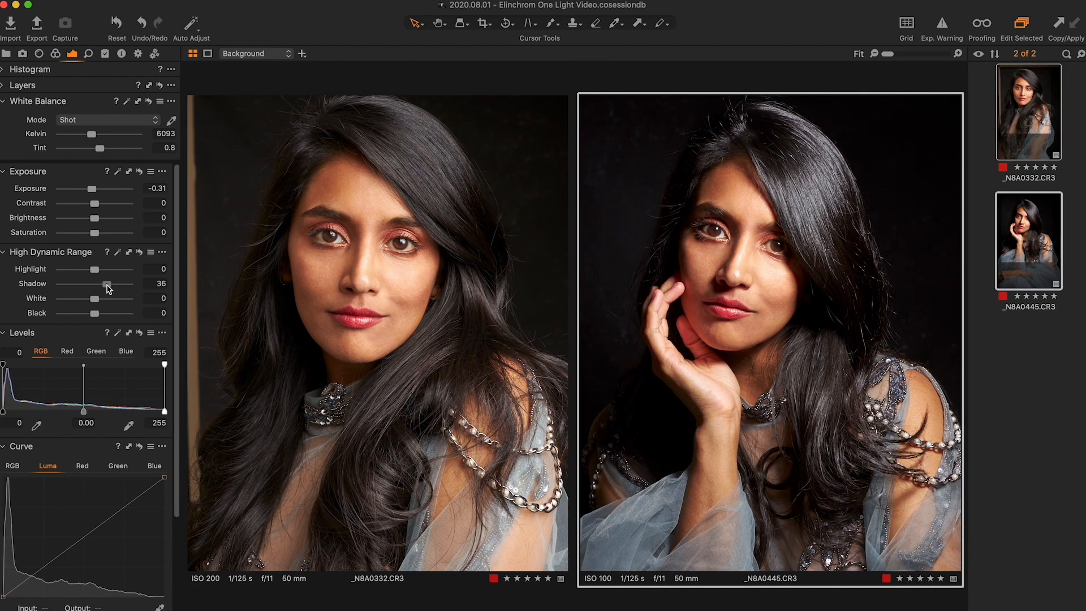
pyautogui.moveTo(106, 284); pyautogui.dragTo(105, 285)
# Try Black 43 on _N8A0445.CR3, inspect the face and hair shadows up close, and undo the Black change.
pyautogui.moveTo(87, 315); pyautogui.dragTo(111, 316)
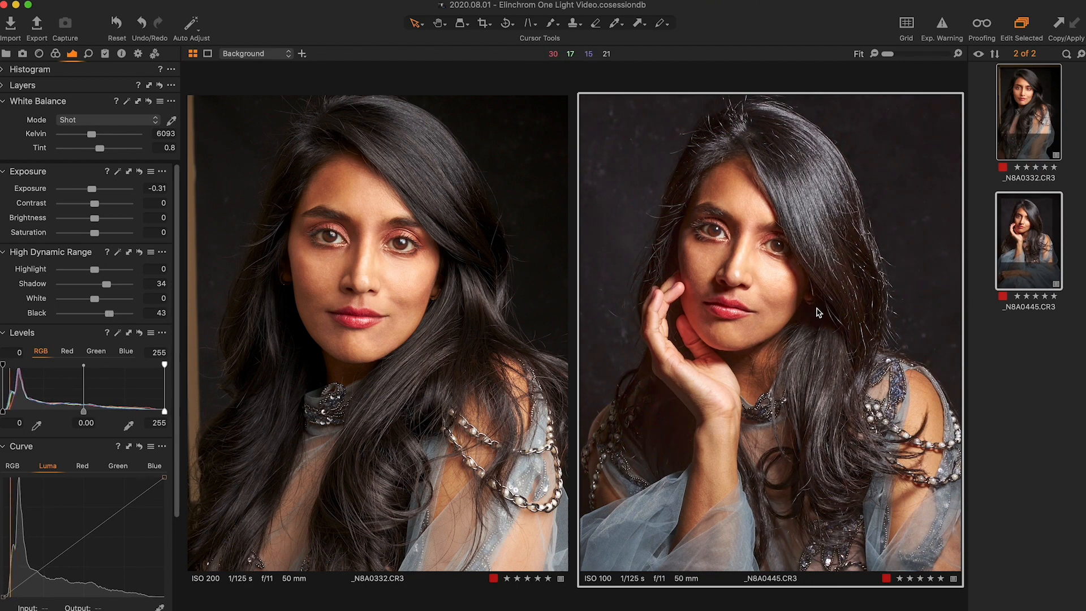
pyautogui.press('super+equal')
pyautogui.scroll(2, 816, 308)
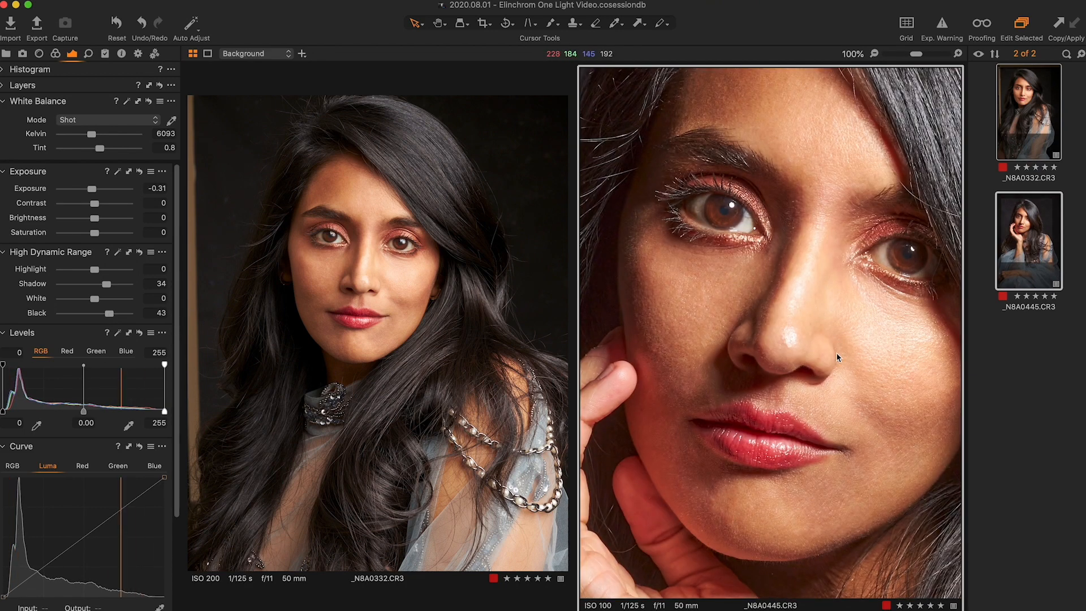
pyautogui.moveTo(883, 382); pyautogui.dragTo(729, 271)
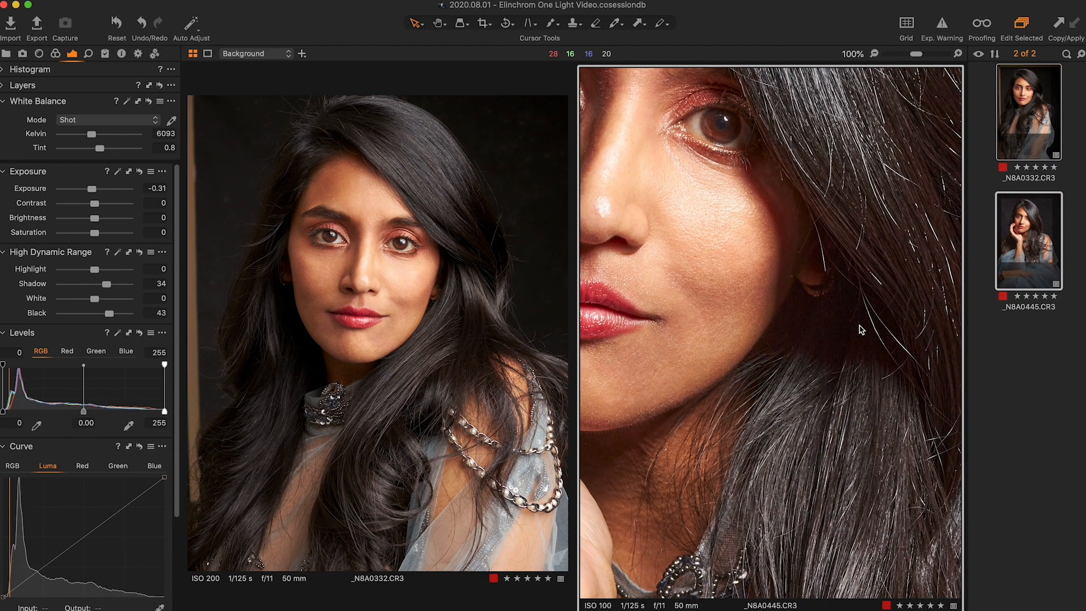
pyautogui.scroll(-3, 857, 325)
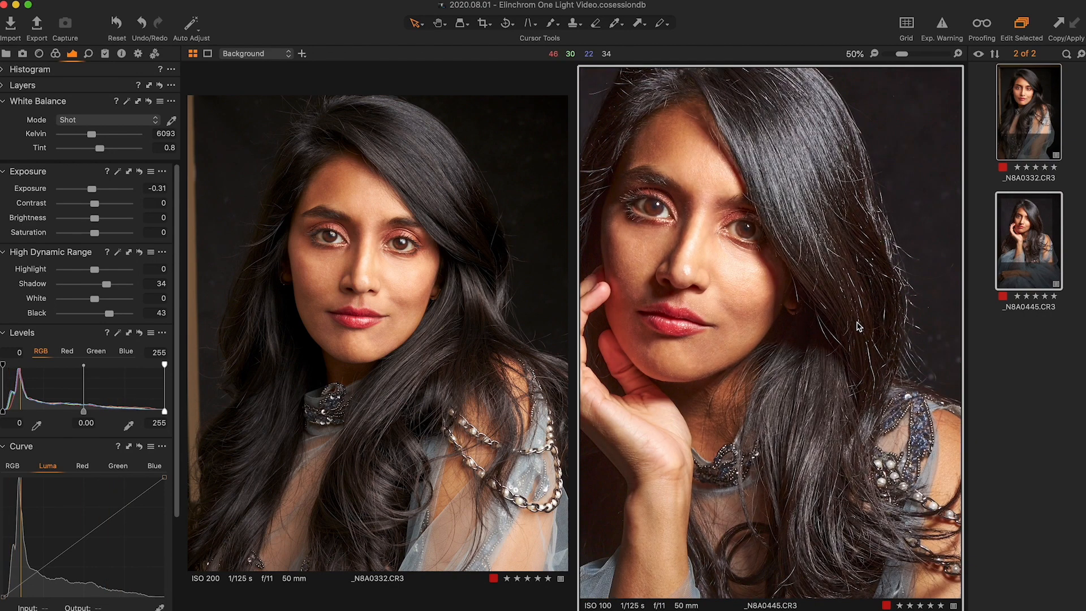
pyautogui.press('super+z')
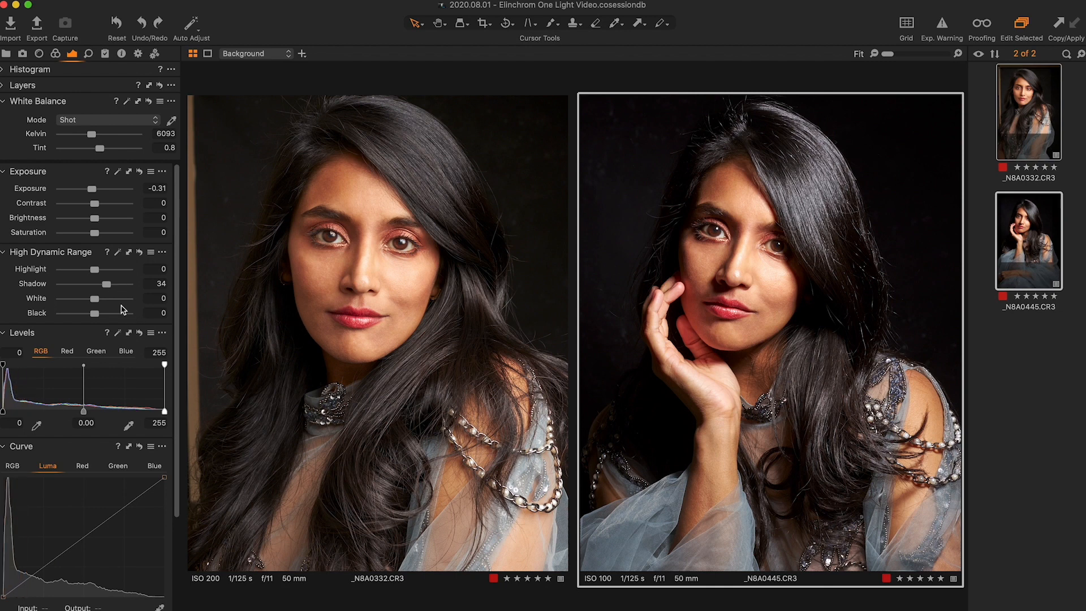
pyautogui.click(284, 286)
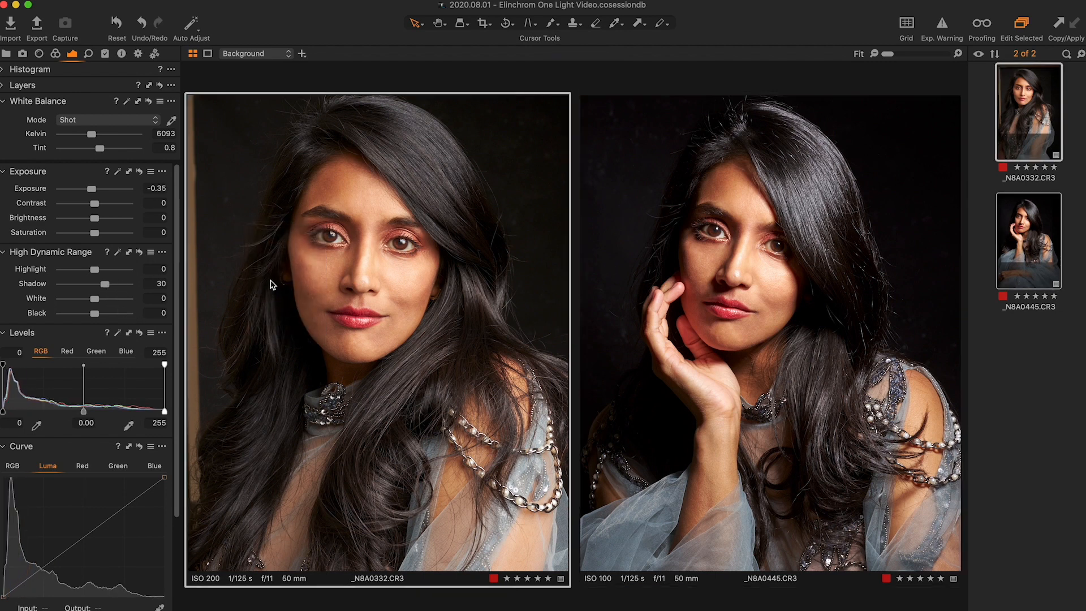
# Try a High Dynamic Range Shadow value of 32 on _N8A0332.CR3 and 41 on _N8A0445.CR3.
pyautogui.doubleClick(107, 285)
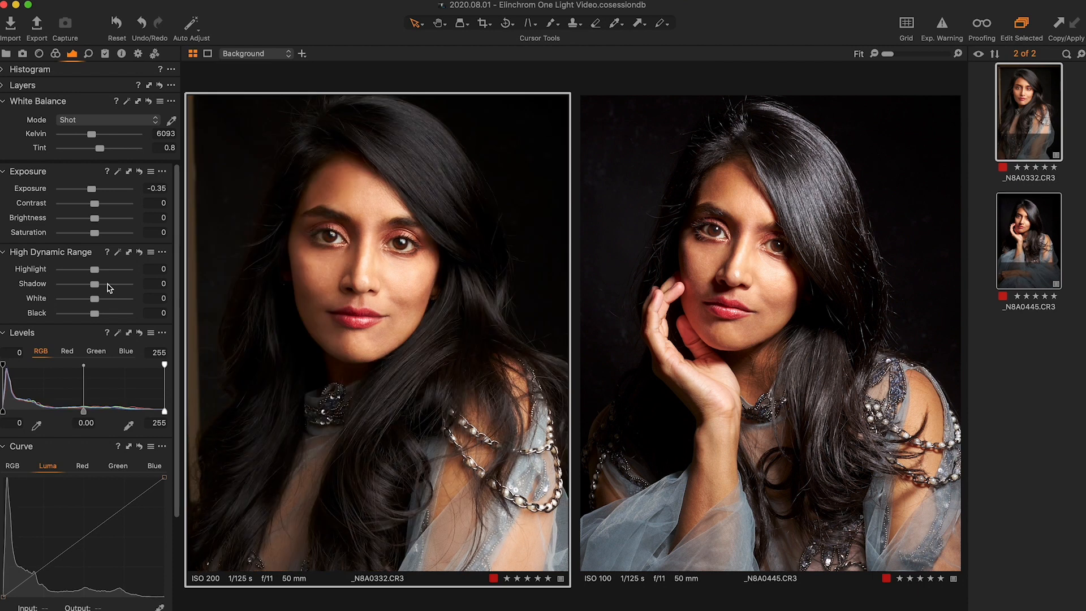
pyautogui.moveTo(99, 285); pyautogui.dragTo(112, 288)
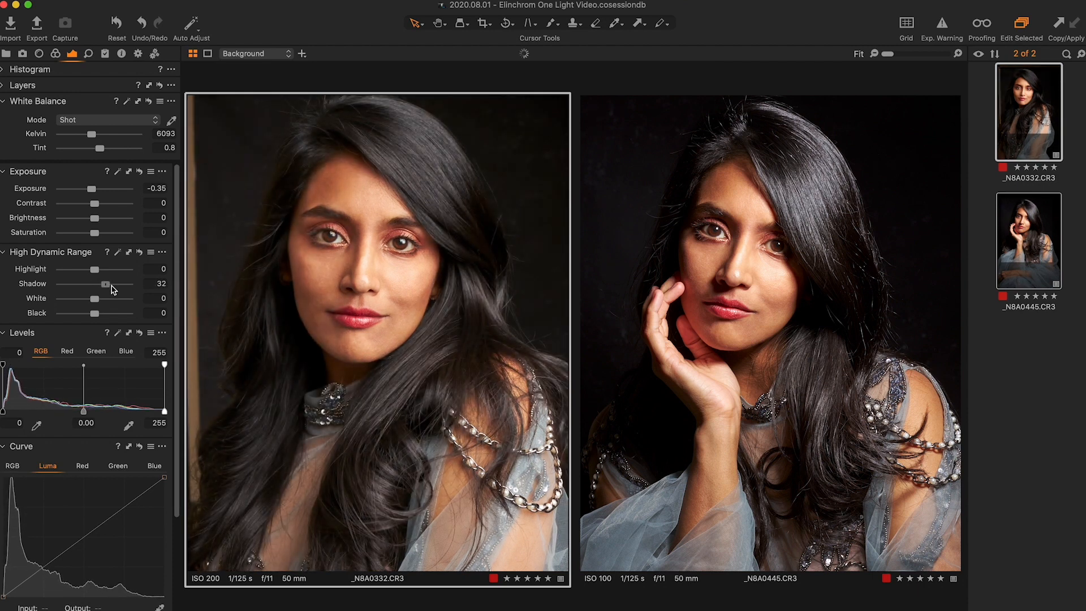
pyautogui.click(713, 336)
pyautogui.moveTo(107, 290); pyautogui.dragTo(109, 290)
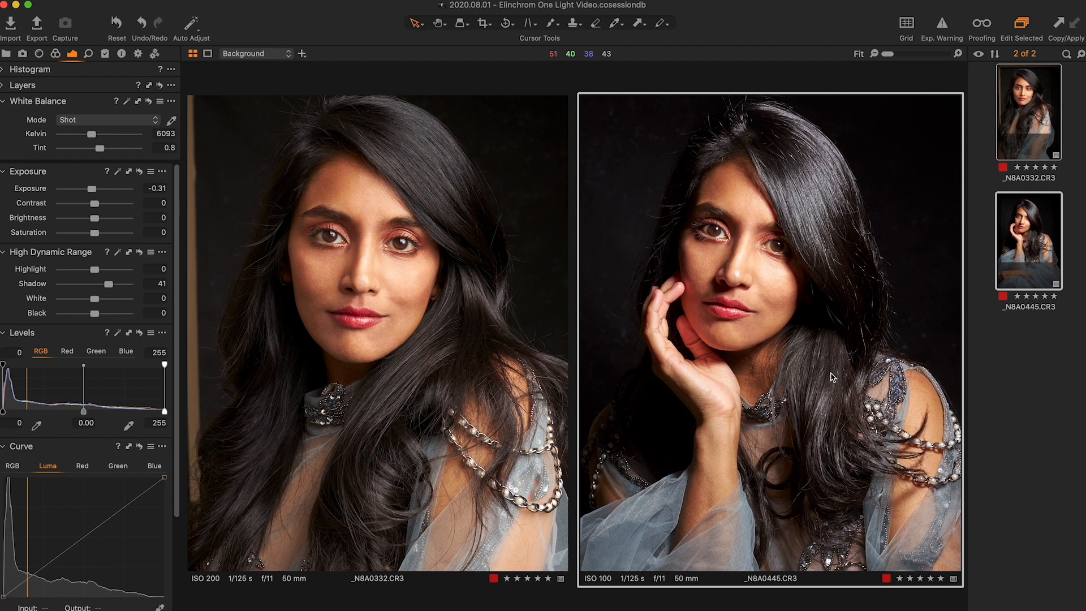
# Reset the High Dynamic Range Shadow value to 0 on both portraits.
pyautogui.doubleClick(105, 284)
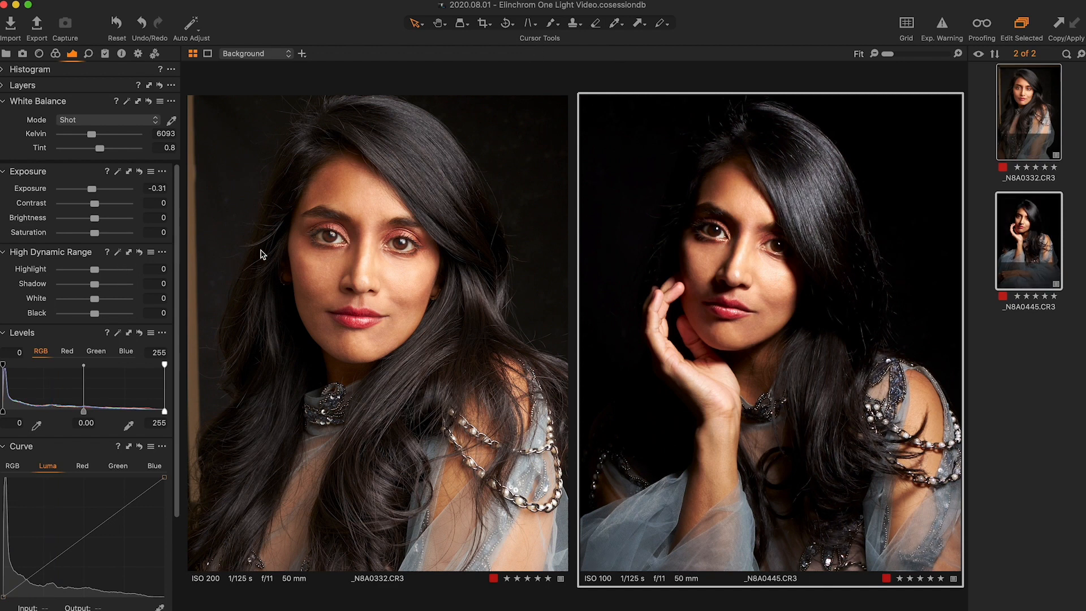
pyautogui.click(375, 263)
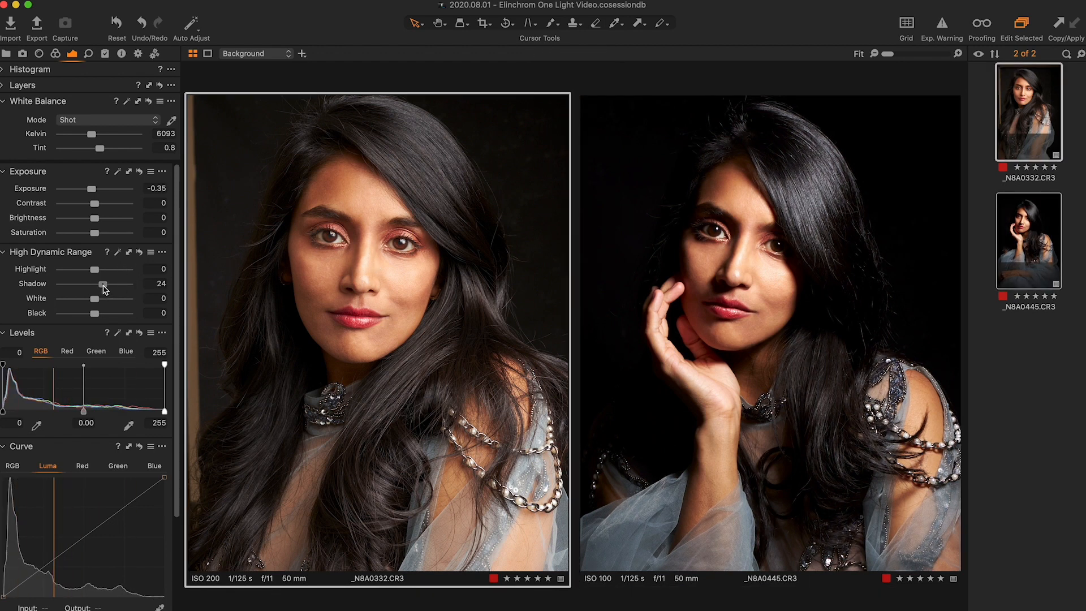
pyautogui.doubleClick(104, 285)
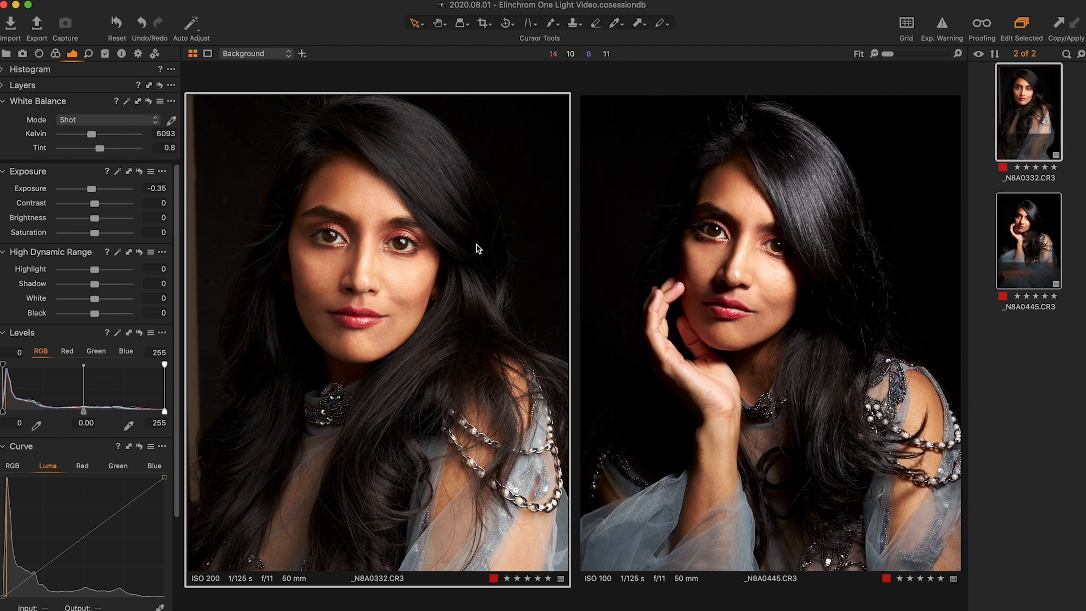
# Tint _N8A0332.CR3 with Color Balance, shifting the highlights toward warm orange and the shadows toward blue.
pyautogui.click(58, 55)
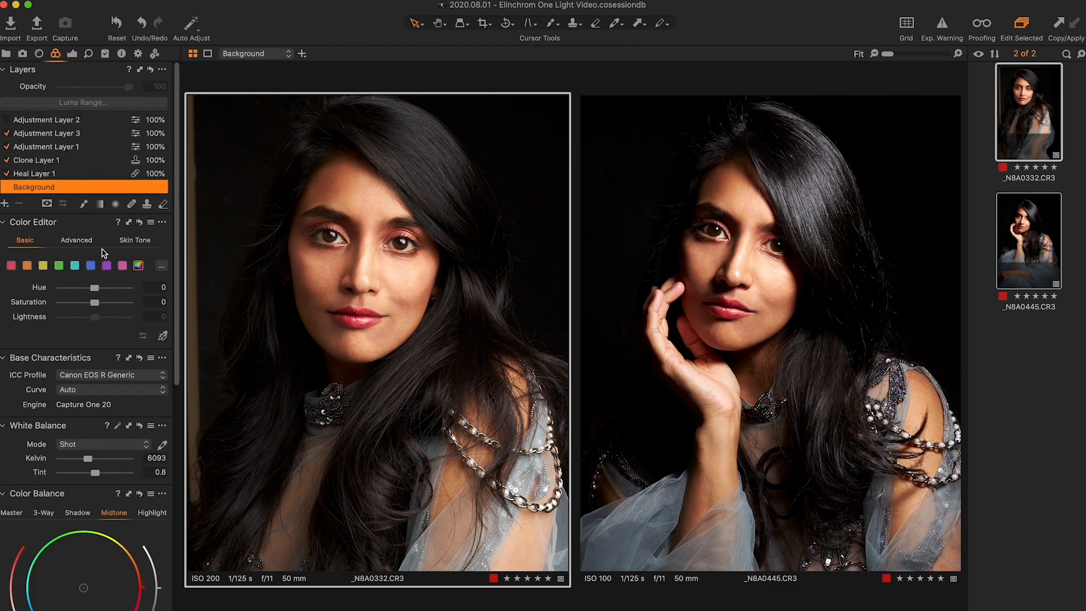
pyautogui.scroll(-2, 94, 464)
pyautogui.scroll(-5, 105, 455)
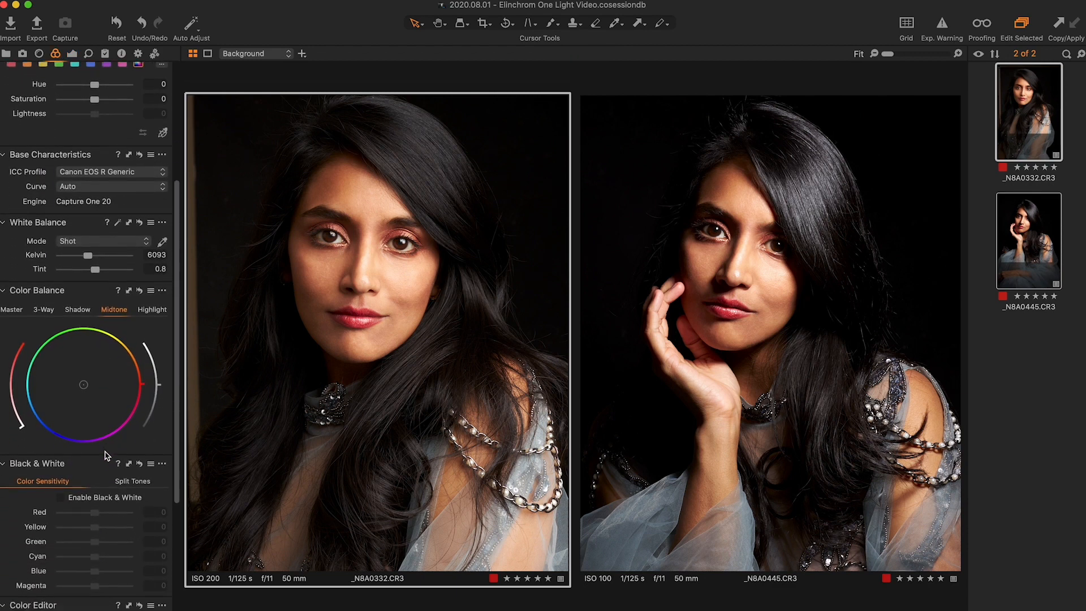
pyautogui.click(152, 278)
pyautogui.moveTo(84, 354); pyautogui.dragTo(102, 346)
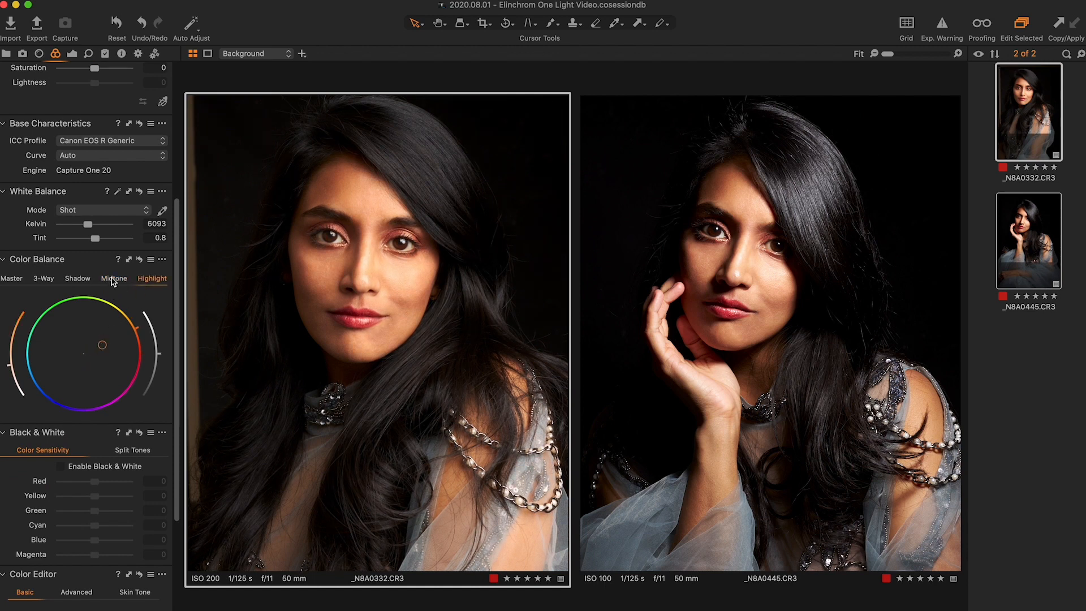
pyautogui.click(77, 279)
pyautogui.moveTo(83, 355); pyautogui.dragTo(72, 367)
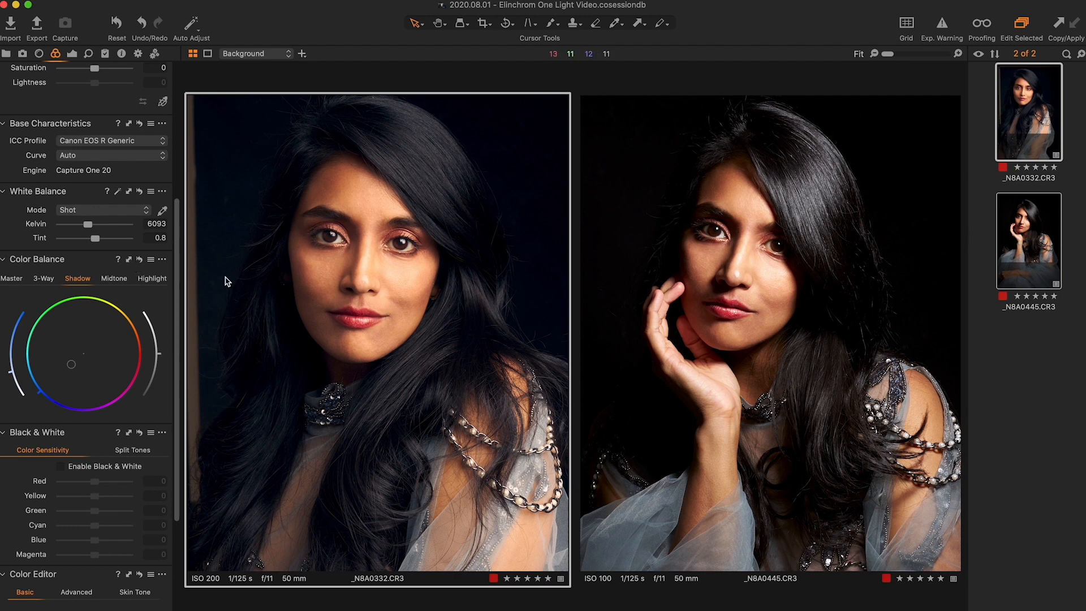
# Copy the Color Balance adjustment from _N8A0332.CR3, apply it to both selected portraits, and compare them.
pyautogui.click(130, 260)
pyautogui.click(190, 446)
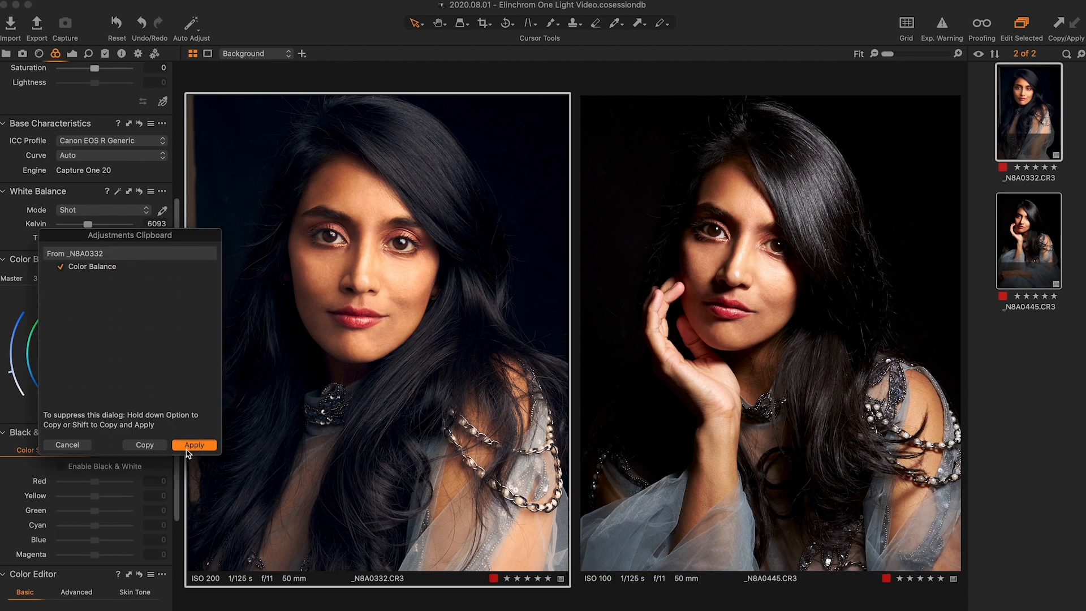
pyautogui.click(796, 262)
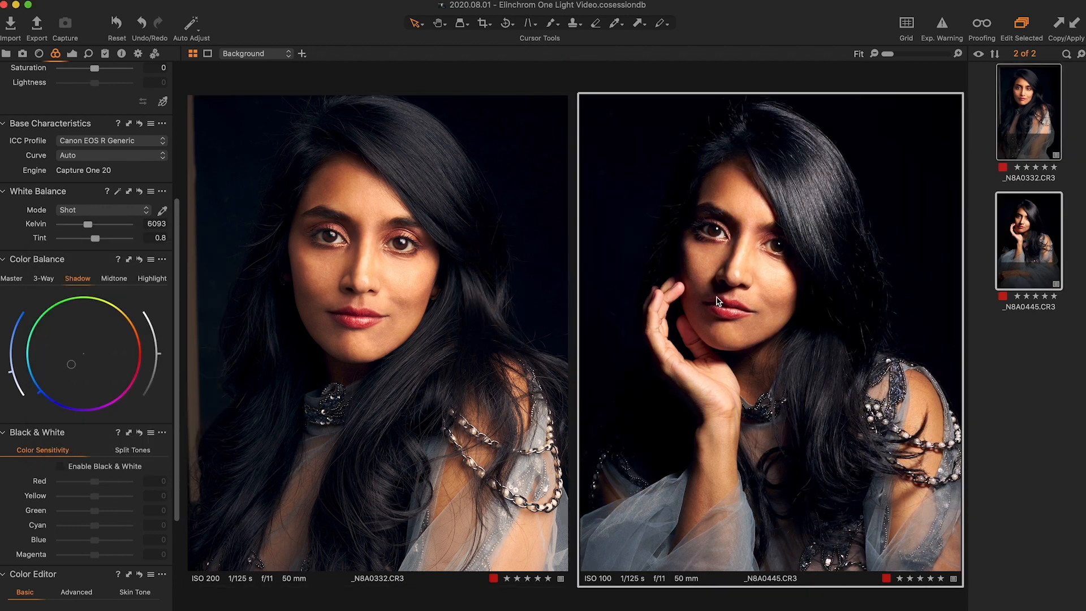
pyautogui.click(508, 313)
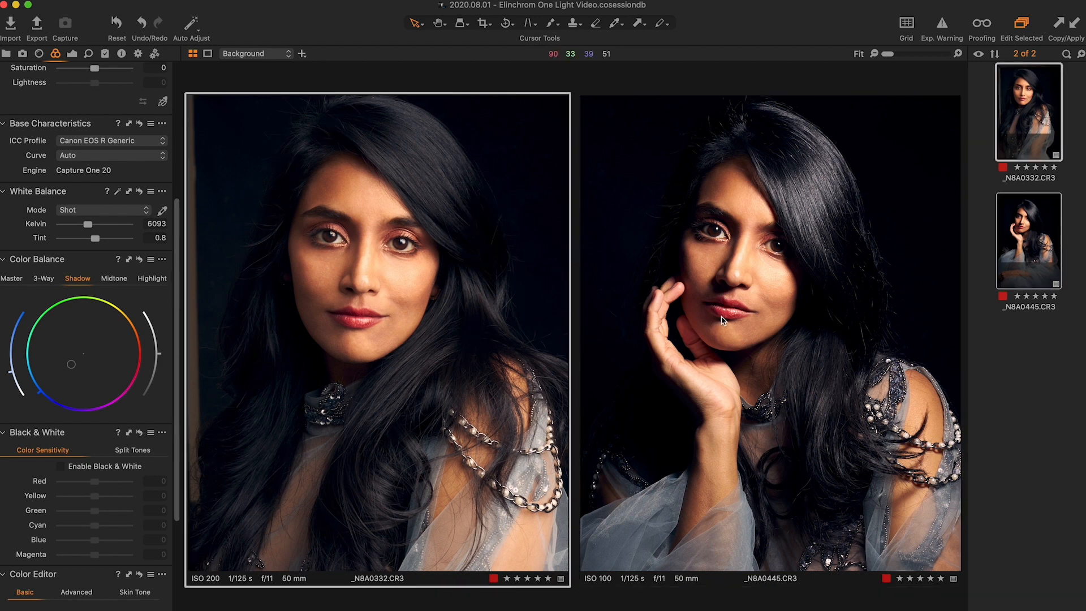
# Shift the Color Balance highlight tint on _N8A0445.CR3 slightly further toward yellow.
pyautogui.click(644, 312)
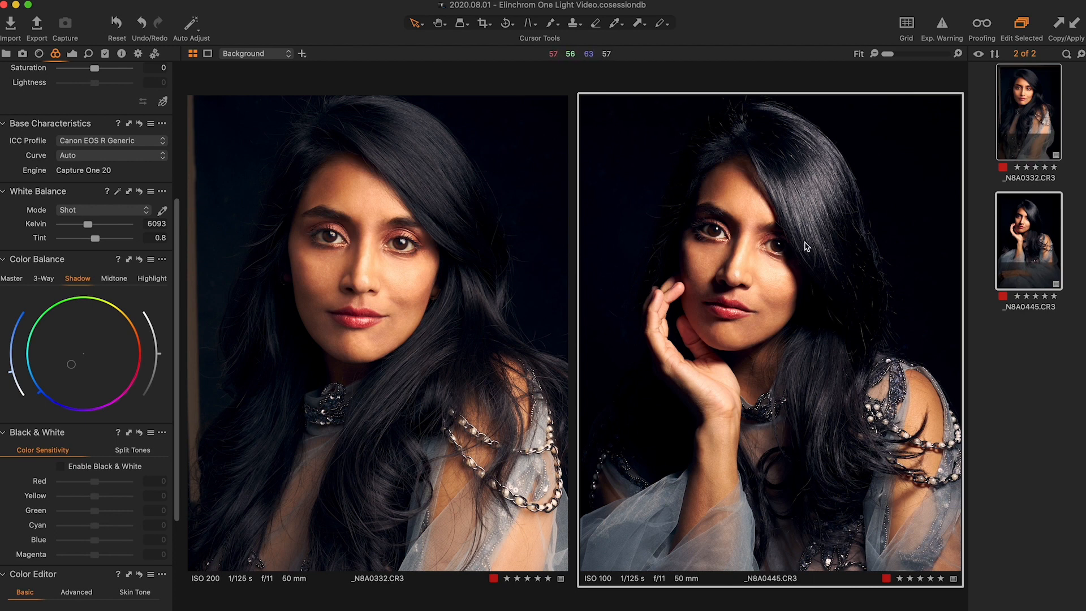
pyautogui.click(152, 278)
pyautogui.moveTo(102, 340)
pyautogui.mouseDown()
pyautogui.moveTo(104, 332)
pyautogui.moveTo(104, 359)
pyautogui.moveTo(101, 337)
pyautogui.mouseUp()
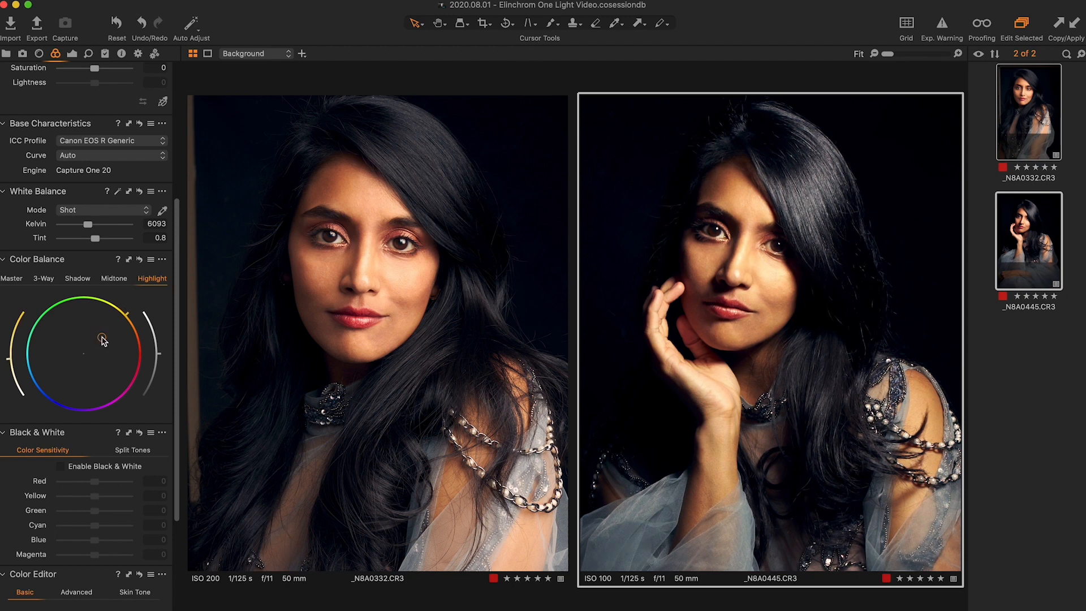
# Try Exposure values of 0.5 and 0 on _N8A0445.CR3, and set the Exposure to -0.32.
pyautogui.scroll(5, 94, 110)
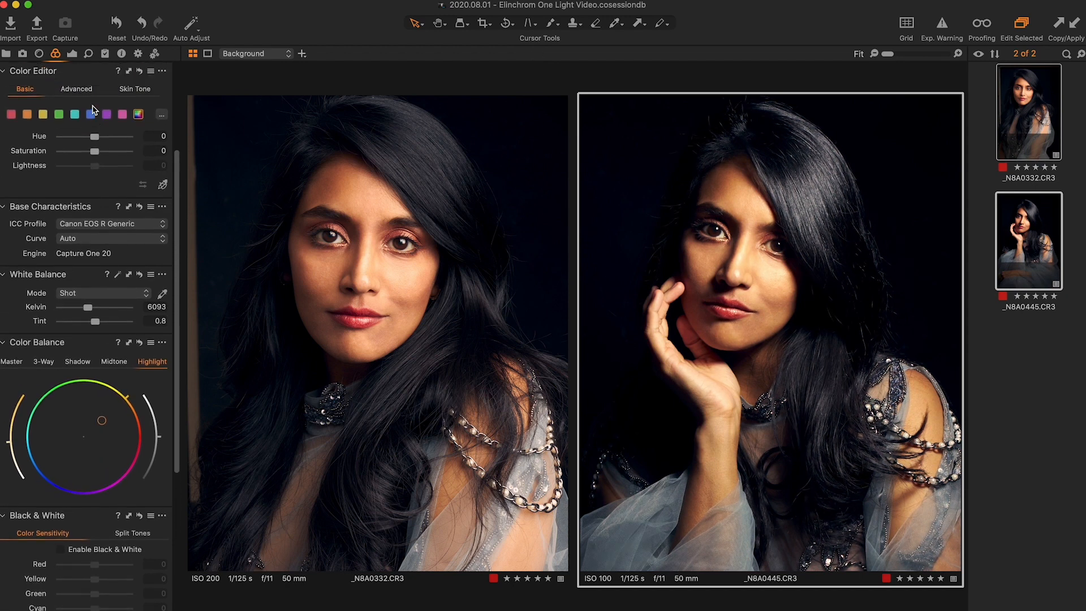
pyautogui.click(72, 53)
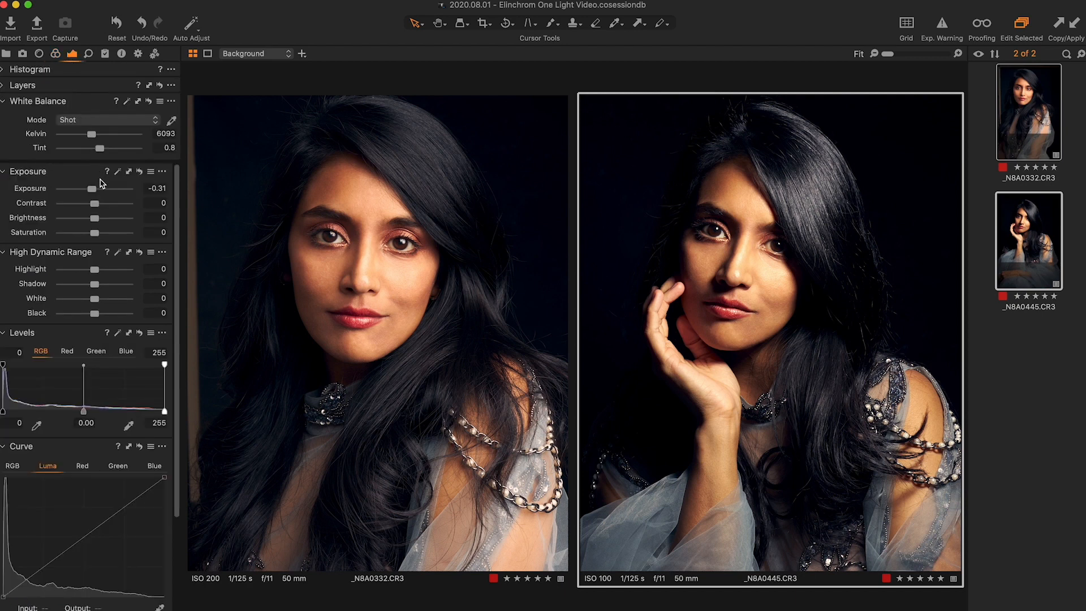
pyautogui.moveTo(105, 190); pyautogui.dragTo(98, 187)
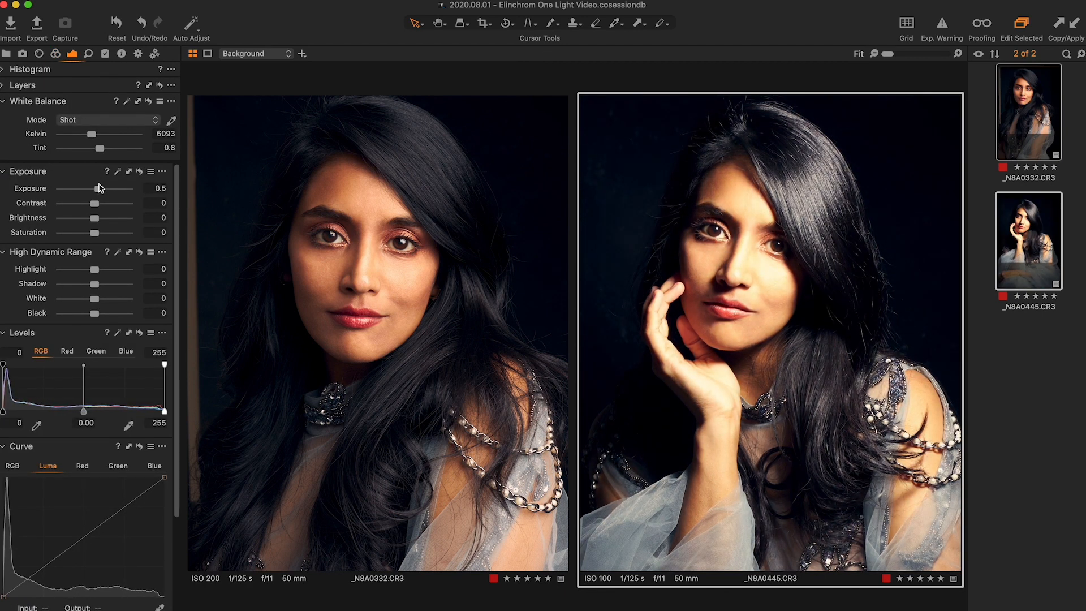
pyautogui.doubleClick(98, 184)
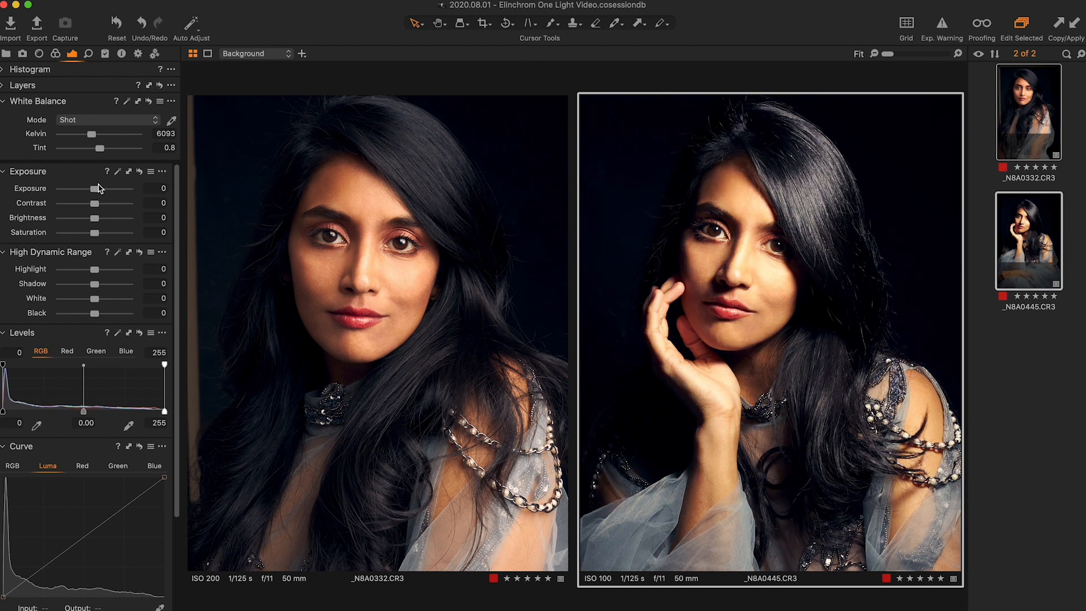
pyautogui.moveTo(96, 191); pyautogui.dragTo(95, 191)
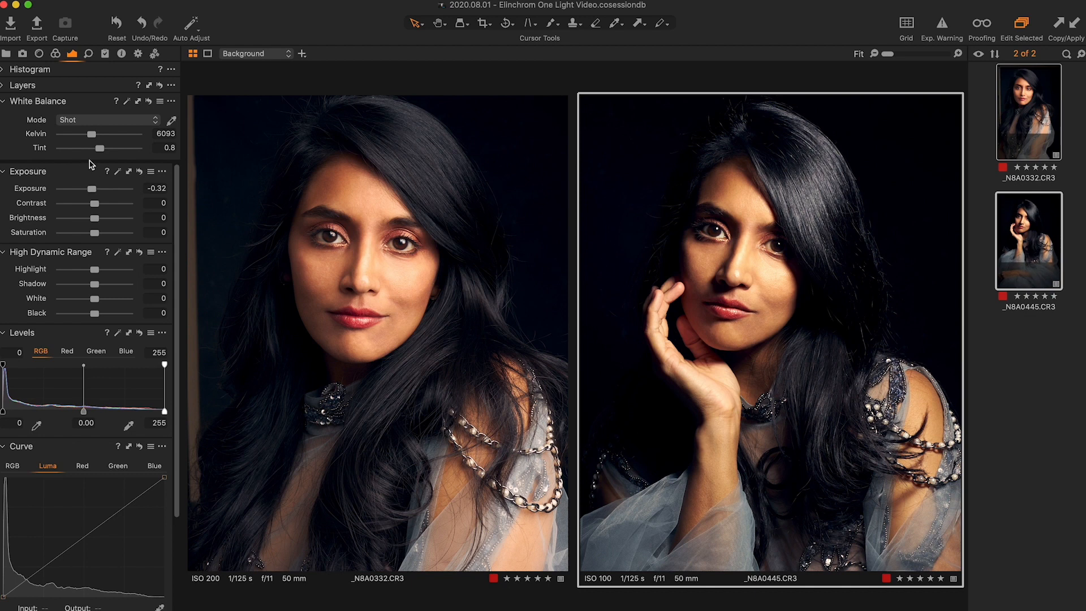
# Inspect the tinted hair of _N8A0445.CR3 at 67% and reset the Color Balance on both portraits.
pyautogui.click(56, 54)
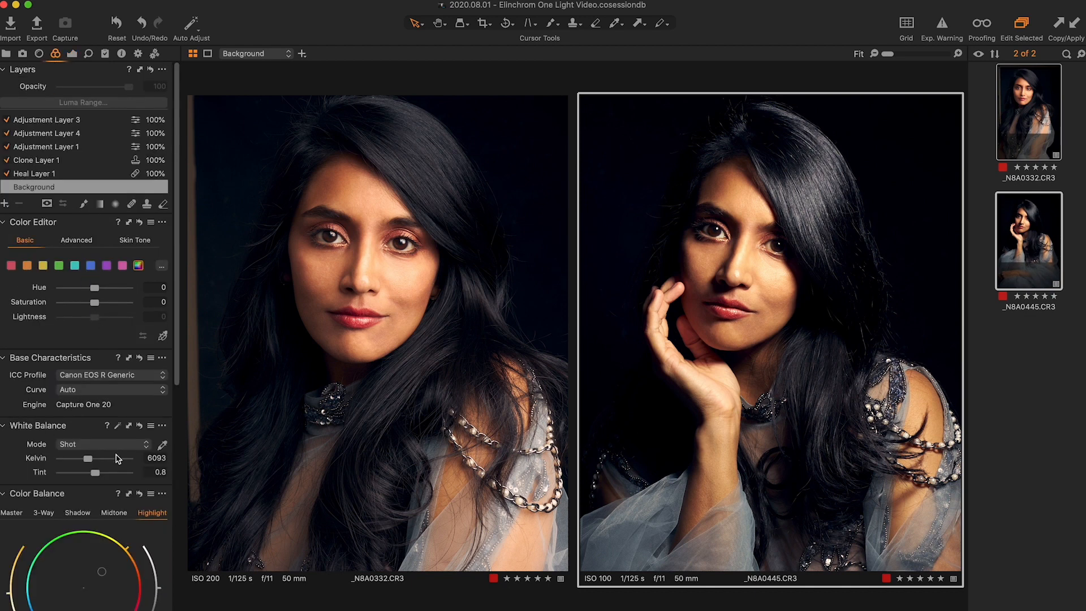
pyautogui.scroll(-3, 118, 457)
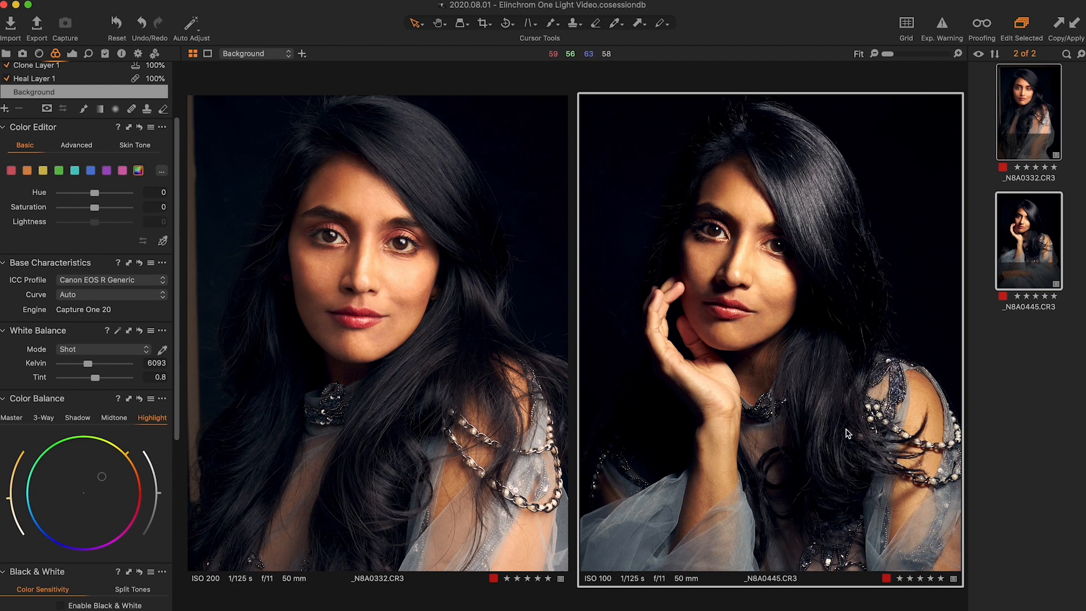
pyautogui.scroll(3, 874, 452)
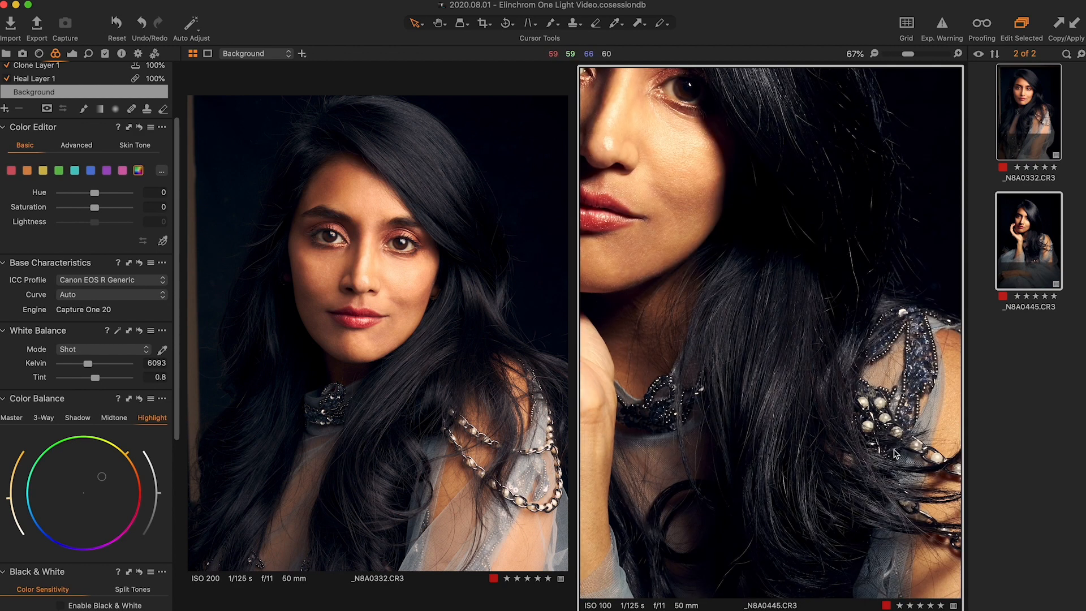
pyautogui.click(138, 400)
pyautogui.click(619, 225)
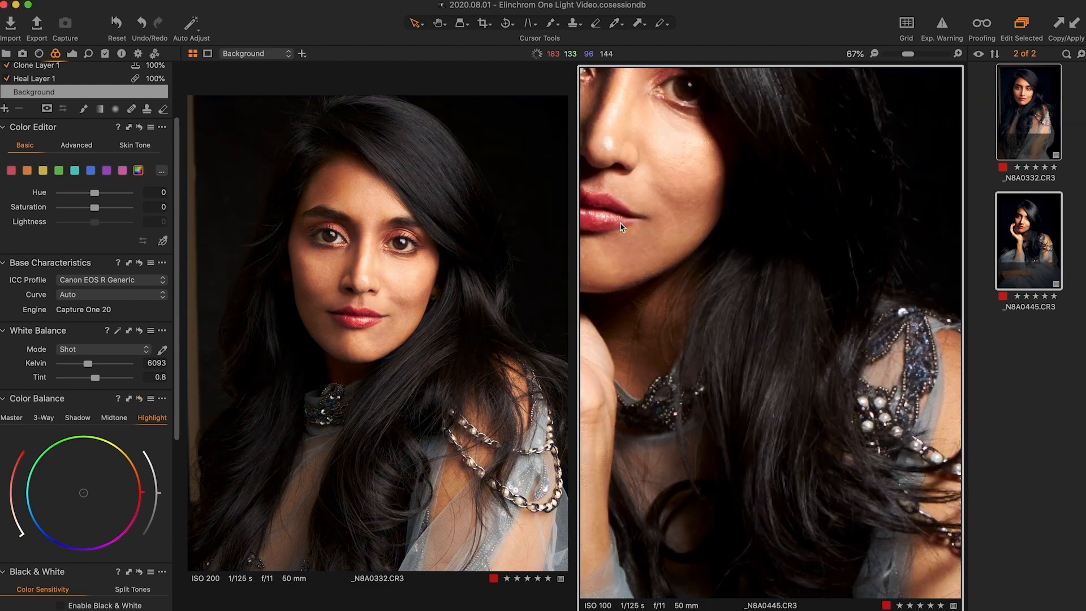
# Examine the hair strands, beaded collar and pearl chains at the shoulder close up in both portraits.
pyautogui.click(505, 450)
pyautogui.press('super+equal')
pyautogui.press('super+equal')
pyautogui.moveTo(506, 450); pyautogui.dragTo(294, 170)
pyautogui.click(893, 406)
pyautogui.moveTo(900, 443); pyautogui.dragTo(767, 299)
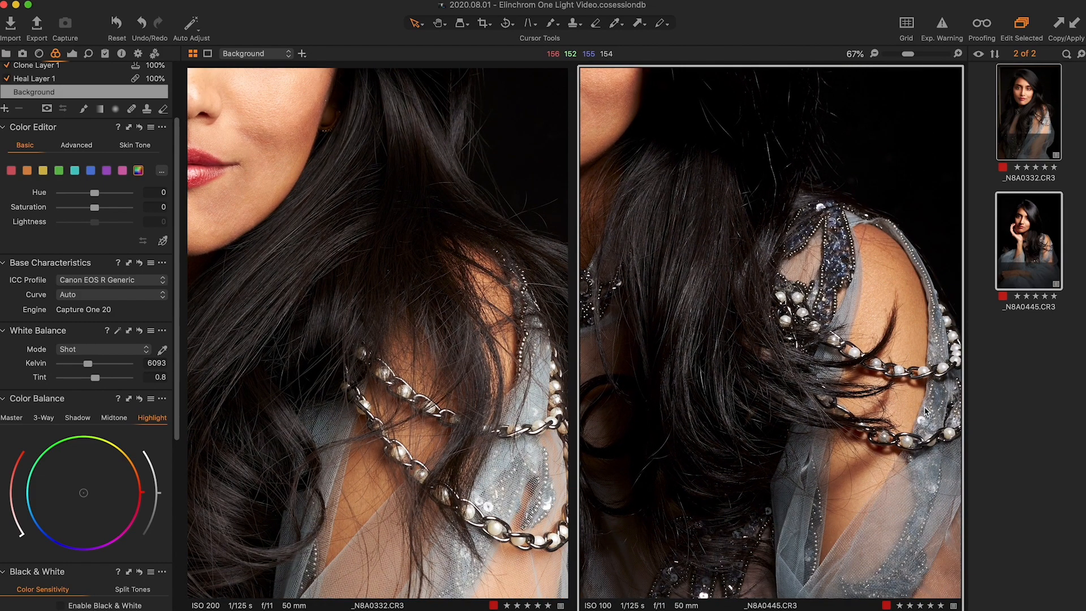
pyautogui.press('super+equal')
pyautogui.moveTo(461, 270); pyautogui.dragTo(449, 346)
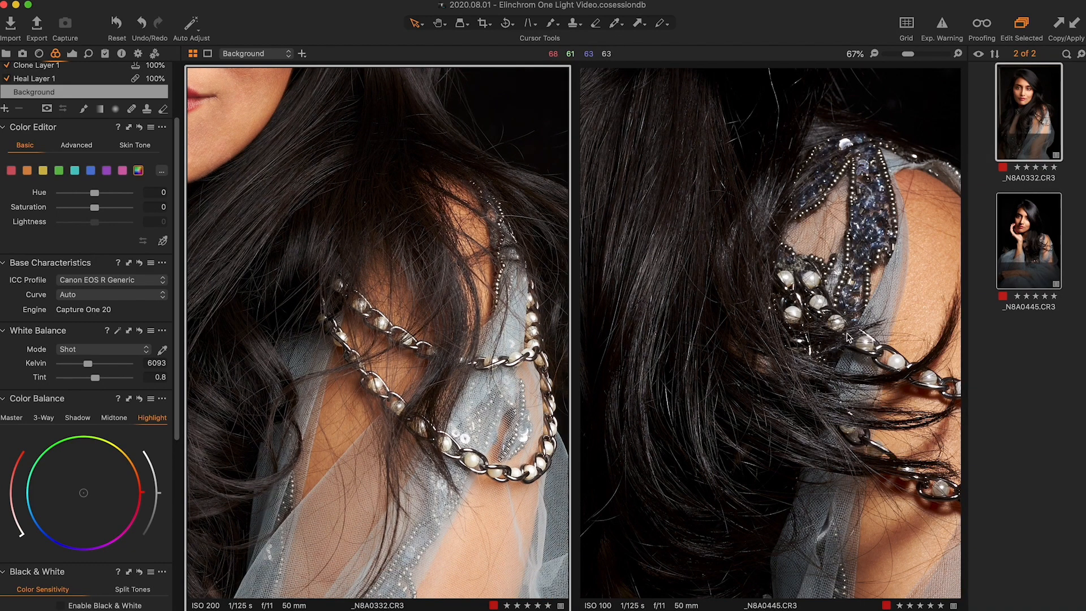
pyautogui.moveTo(291, 304); pyautogui.dragTo(523, 304)
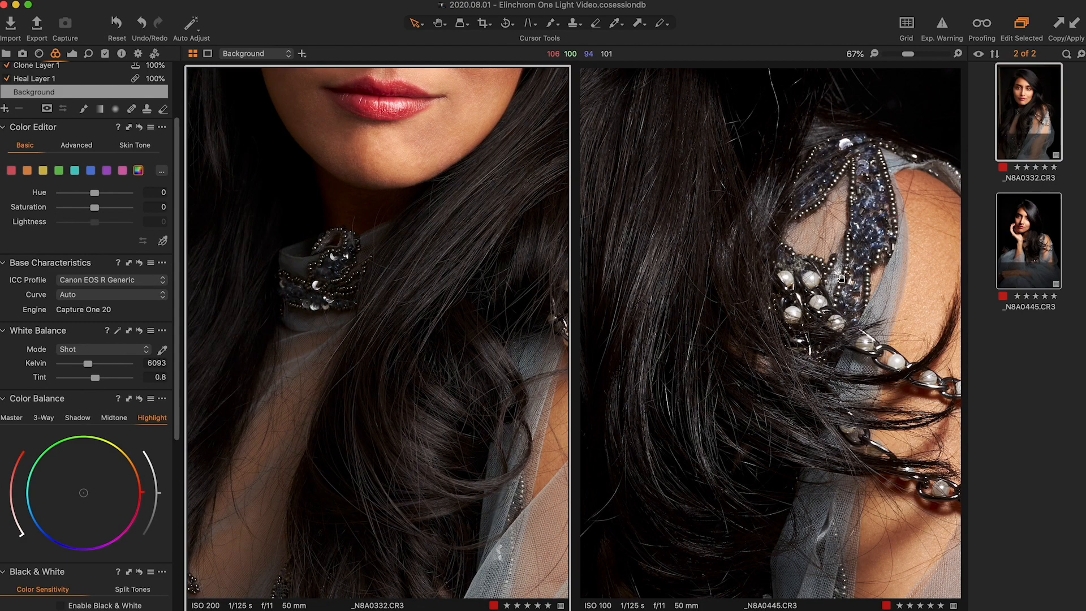
pyautogui.moveTo(515, 340); pyautogui.dragTo(195, 342)
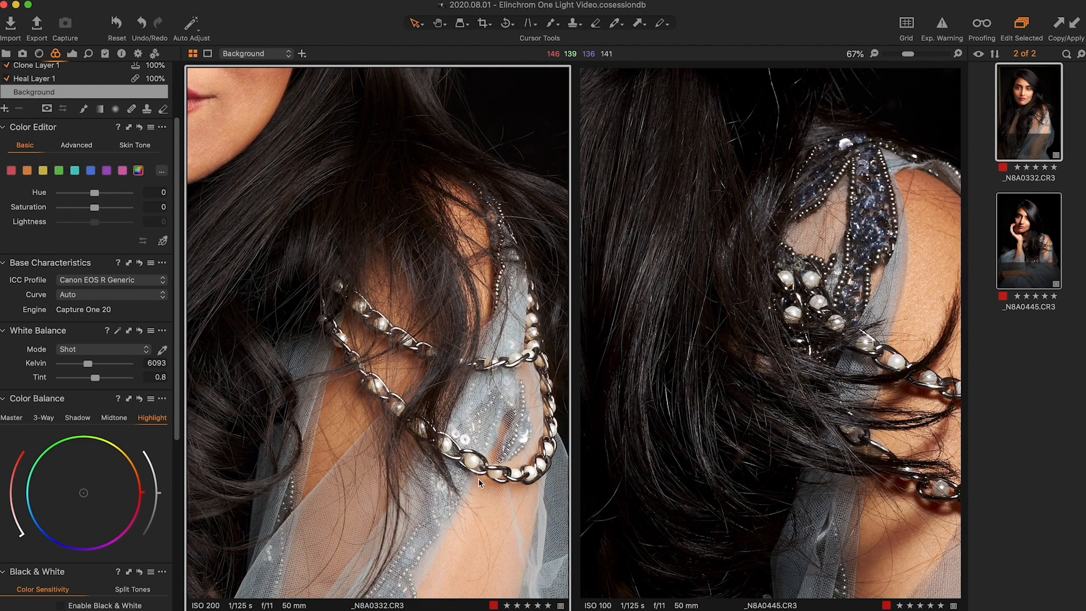
# Compare the pearl chains at 200% on _N8A0445.CR3 and 100% on _N8A0332.CR3, and zoom back out.
pyautogui.moveTo(956, 357); pyautogui.dragTo(818, 327)
pyautogui.scroll(2, 819, 330)
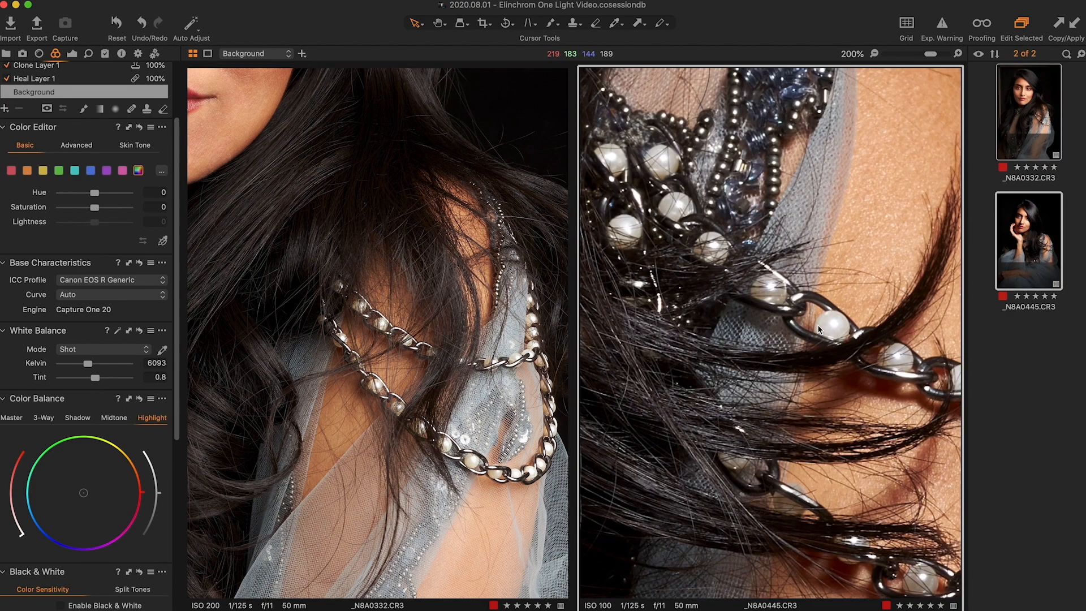
pyautogui.scroll(3, 427, 348)
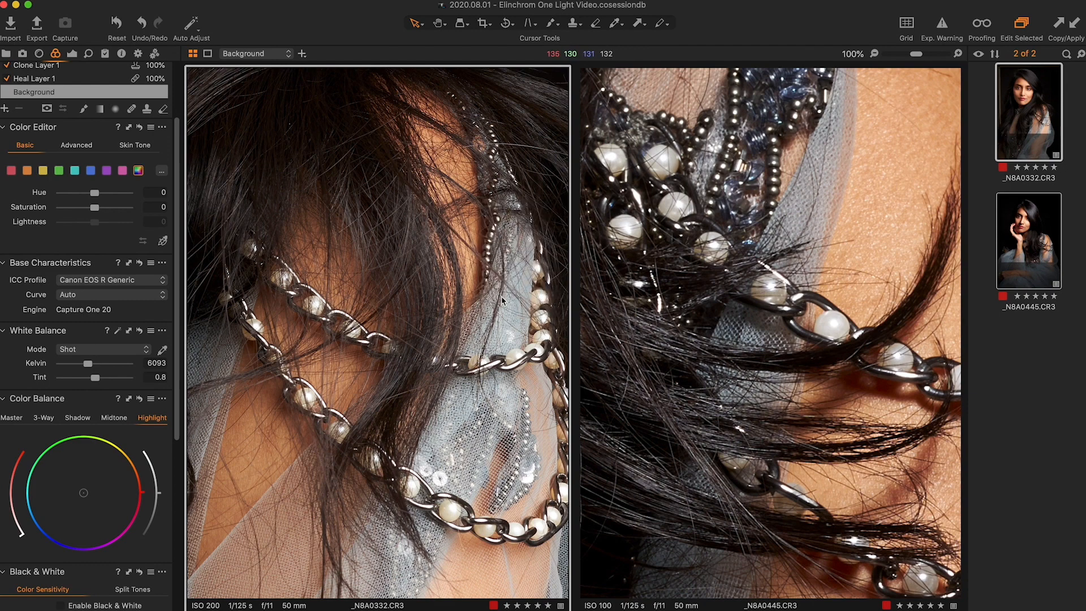
pyautogui.press('super+minus')
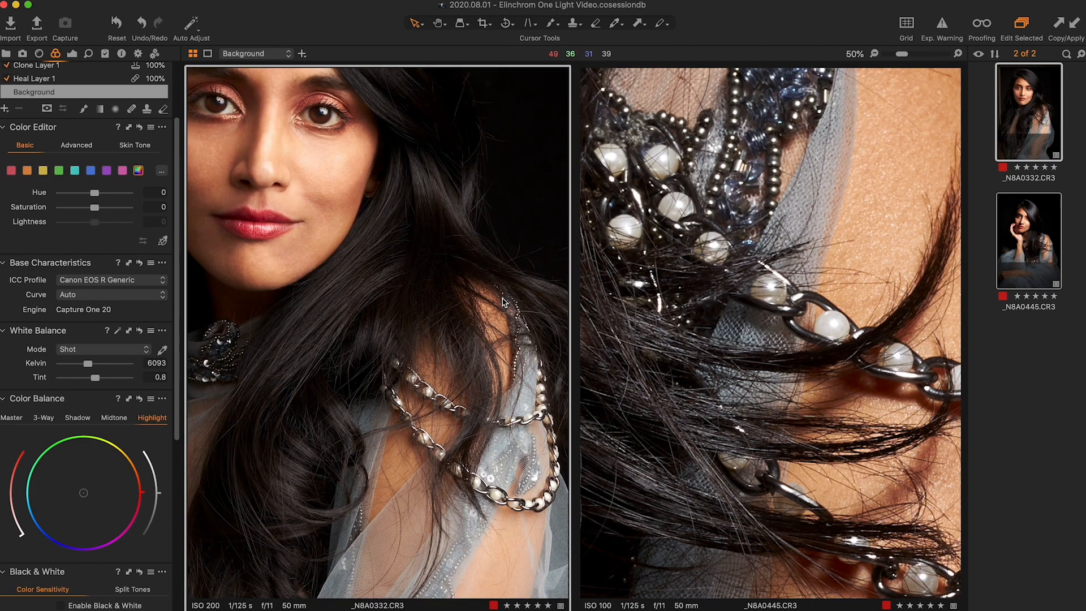
pyautogui.click(694, 370)
pyautogui.press('super+minus')
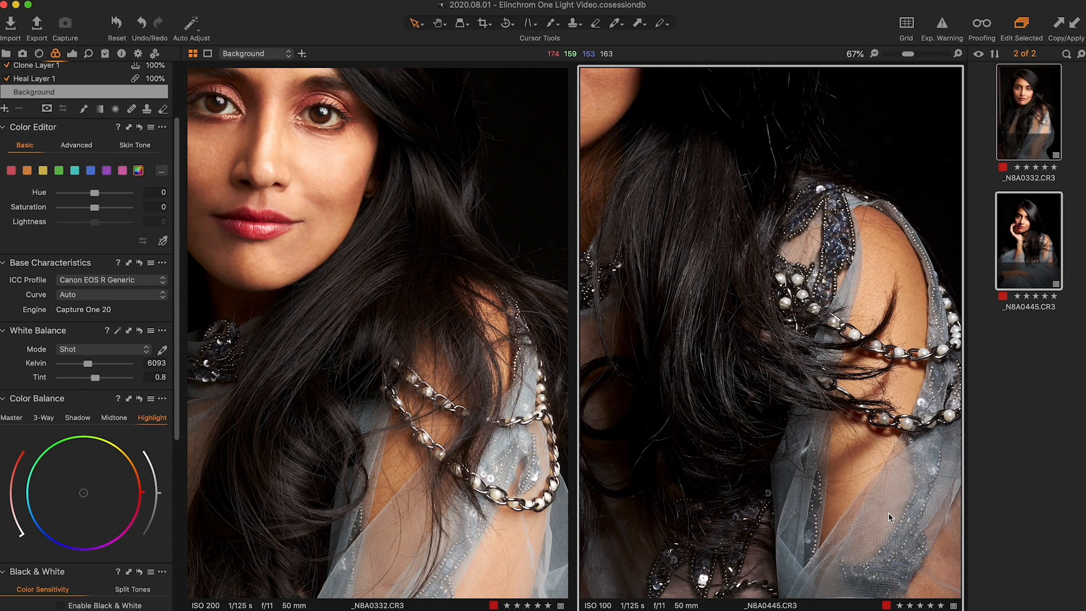
# Examine the pearls, chain links and hair at 300% on _N8A0445.CR3 and at 200% on _N8A0332.CR3.
pyautogui.scroll(5, 888, 512)
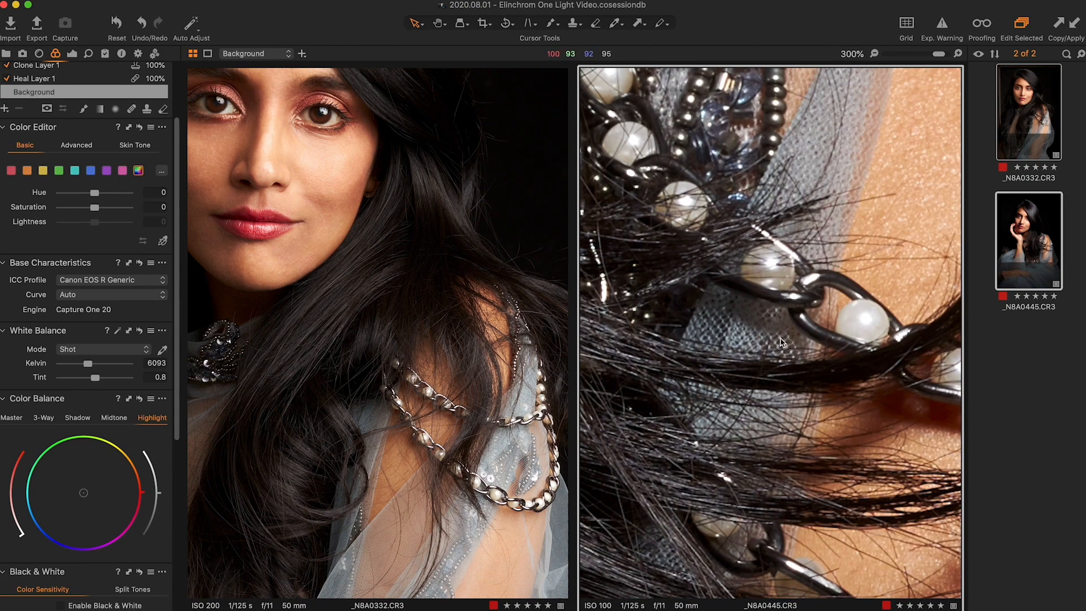
pyautogui.moveTo(781, 345); pyautogui.dragTo(506, 459)
pyautogui.click(506, 459)
pyautogui.scroll(3, 506, 460)
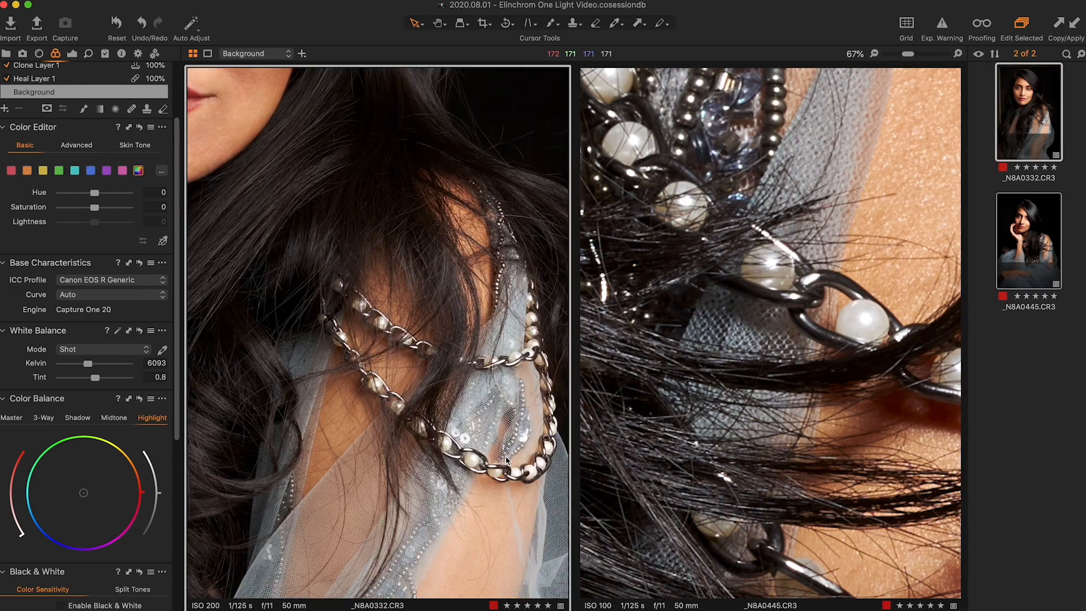
pyautogui.scroll(2, 506, 459)
pyautogui.moveTo(511, 459); pyautogui.dragTo(430, 346)
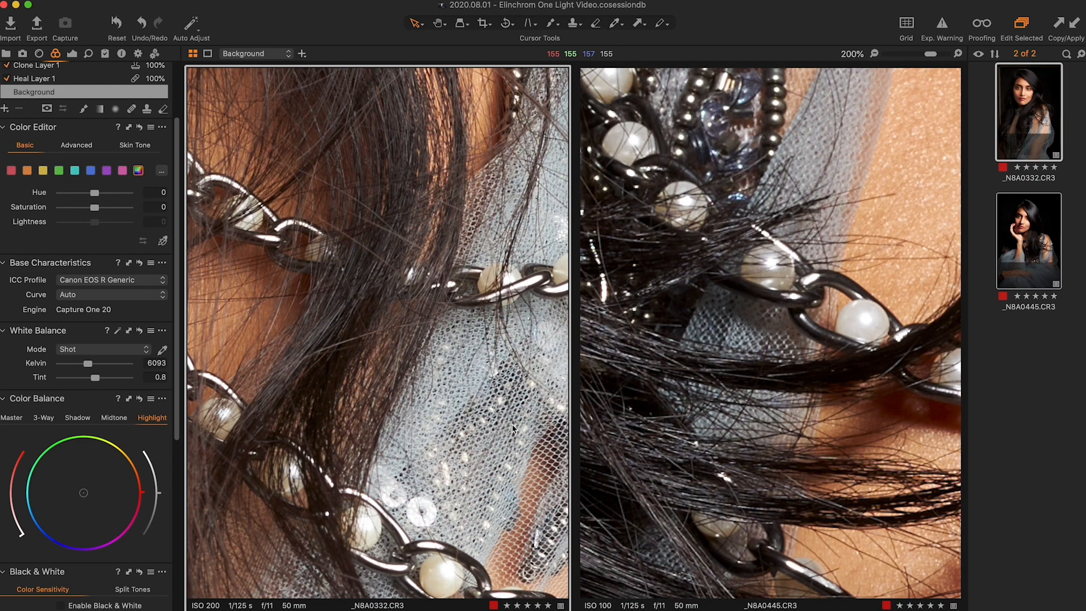
# Zoom out of both shoulder close-ups and compare the wider views of hair and dress.
pyautogui.scroll(-4, 512, 427)
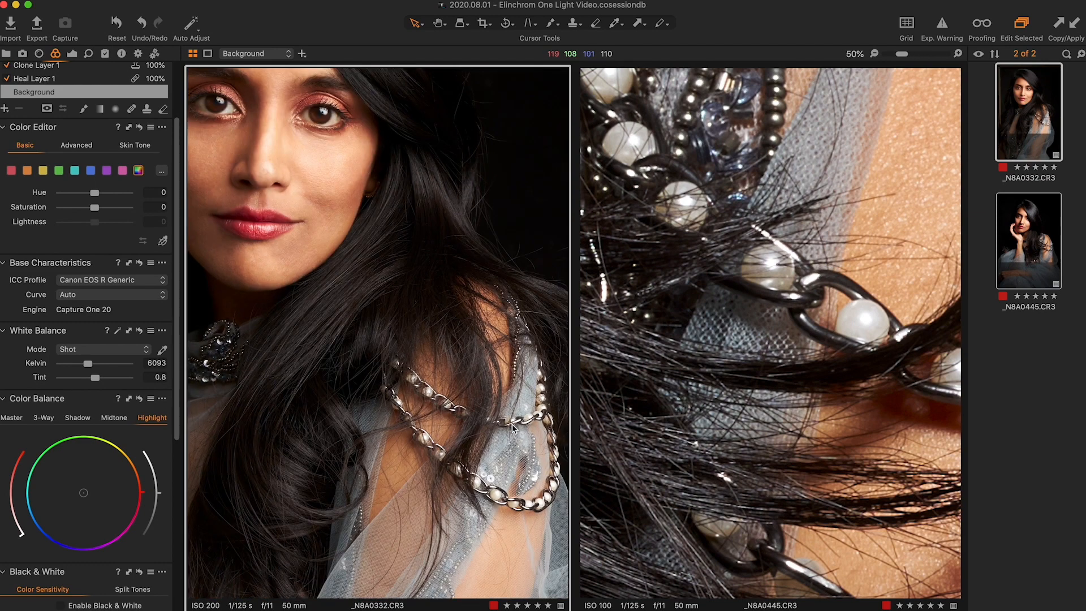
pyautogui.click(747, 391)
pyautogui.scroll(-4, 656, 421)
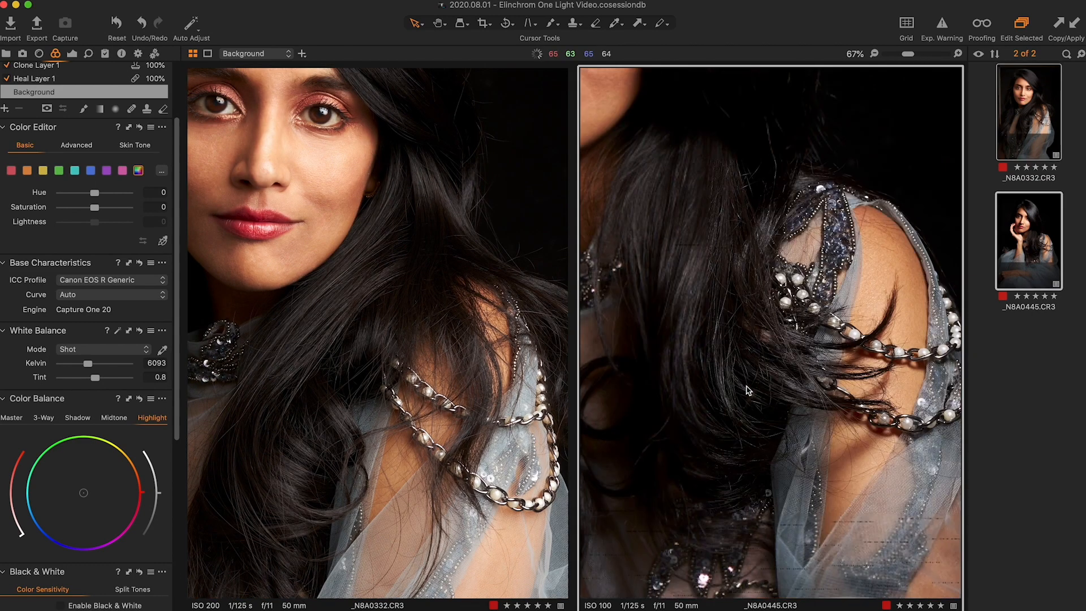
pyautogui.click(533, 427)
pyautogui.scroll(-2, 534, 428)
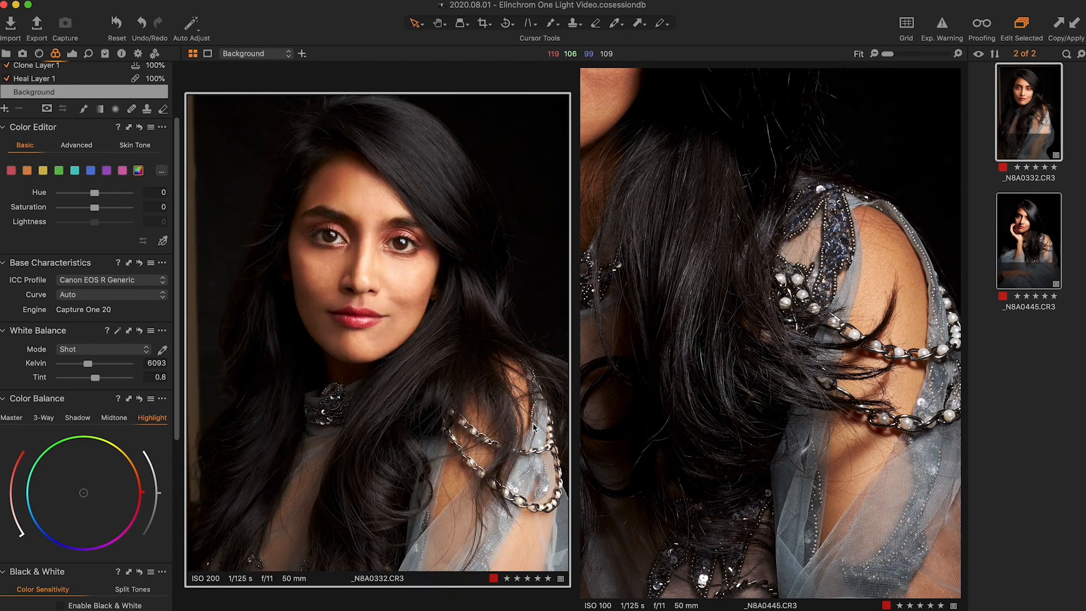
pyautogui.scroll(2, 534, 427)
pyautogui.click(747, 391)
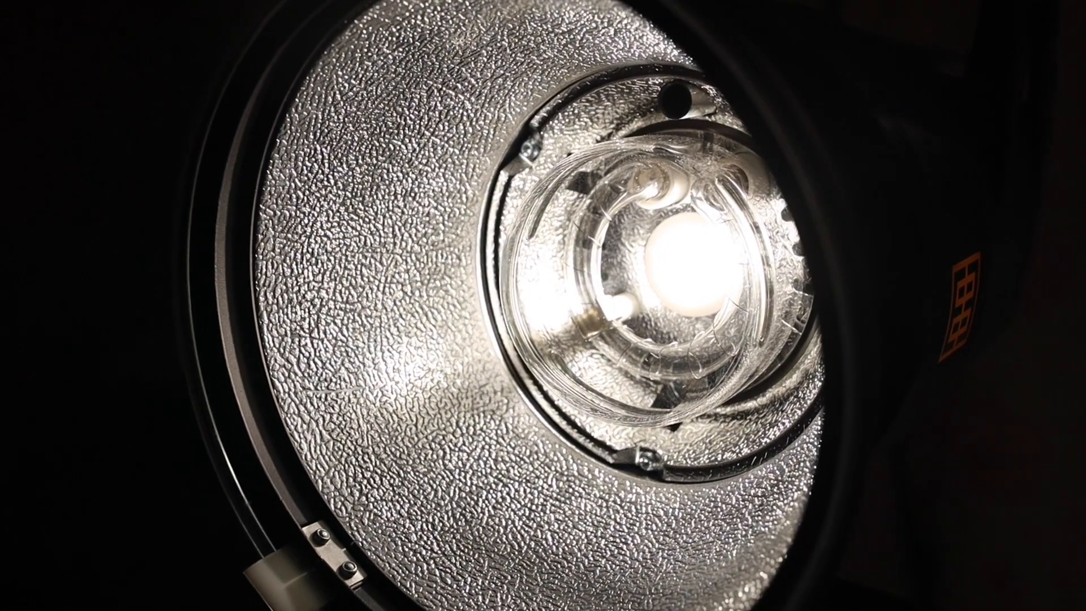